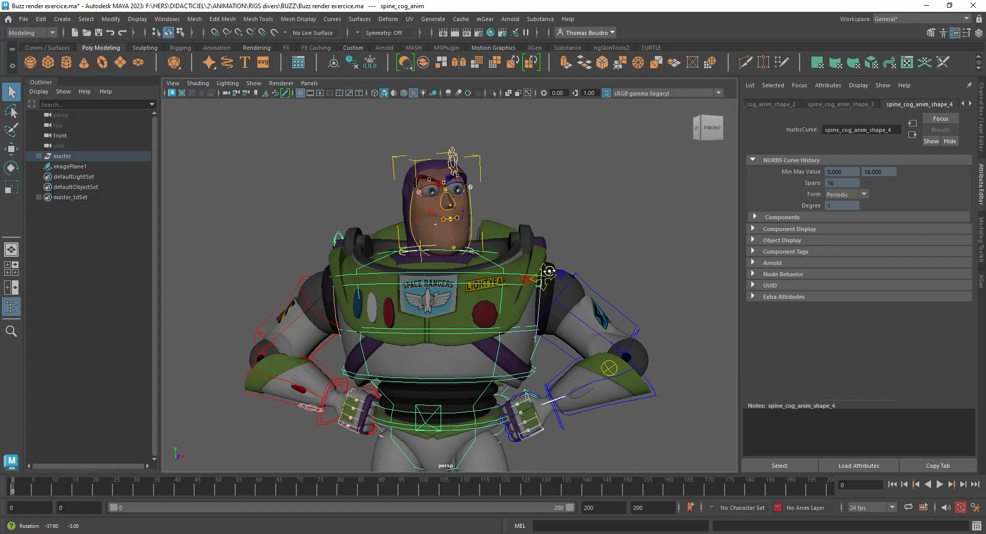
Step: Create a new perspective camera and look through it in the viewport
{"action": "middle_click_drag", "start_coordinate": [531, 296], "coordinate": [532, 122], "text": "alt"}
{"action": "scroll", "coordinate": [543, 206], "scroll_direction": "down", "scroll_amount": 2}
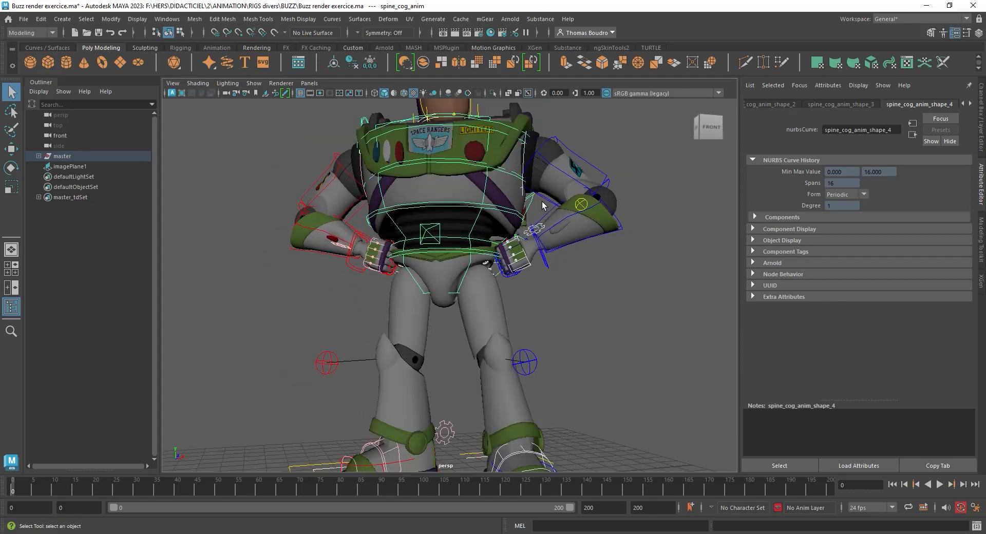
{"action": "left_click_drag", "start_coordinate": [549, 237], "coordinate": [452, 244], "text": "alt"}
{"action": "scroll", "coordinate": [453, 244], "scroll_direction": "down", "scroll_amount": 2}
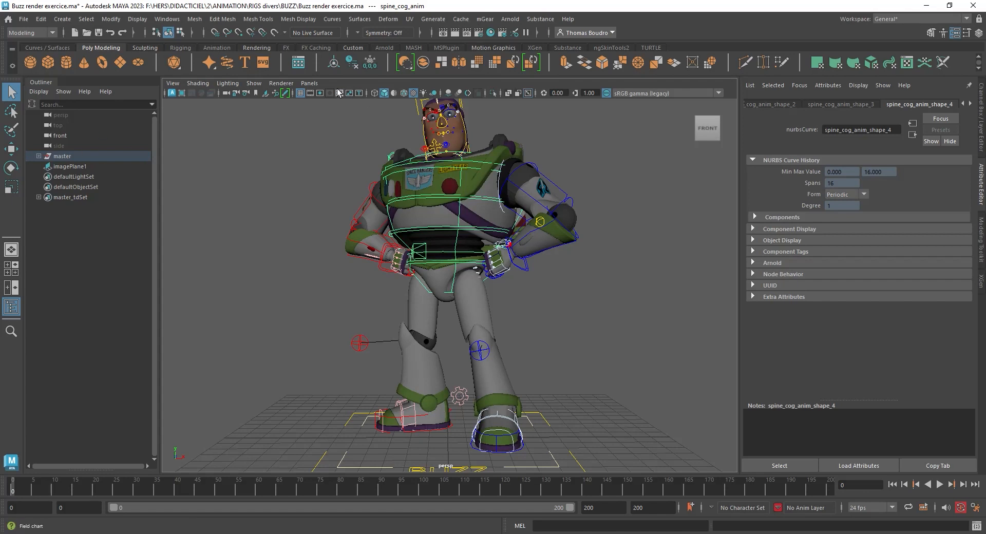
{"action": "left_click", "coordinate": [310, 83]}
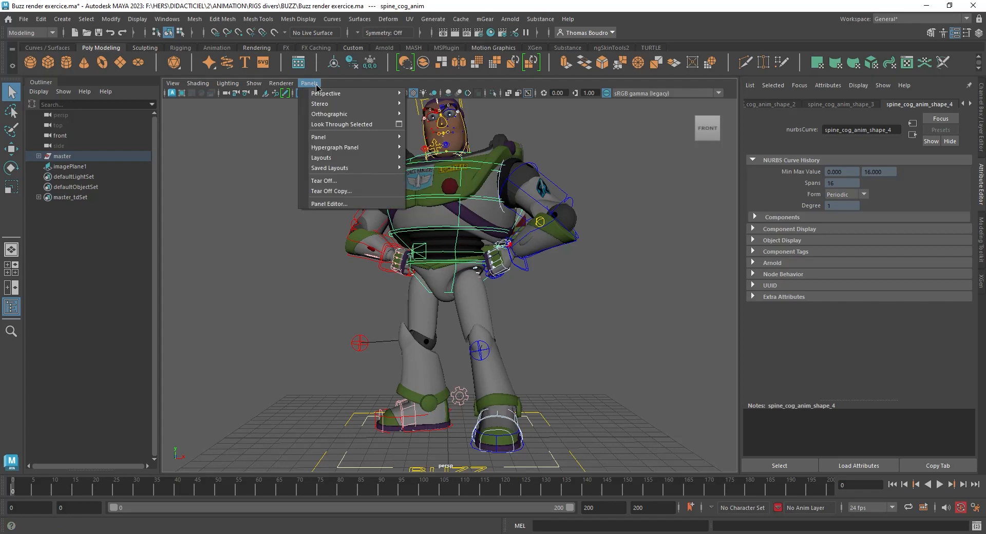
{"action": "mouse_move", "coordinate": [326, 94]}
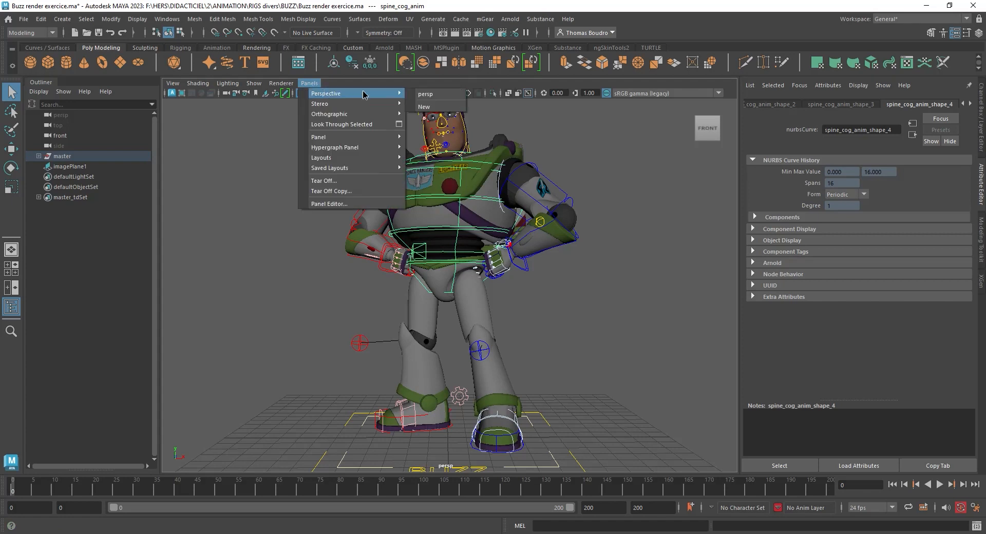
{"action": "left_click", "coordinate": [424, 106]}
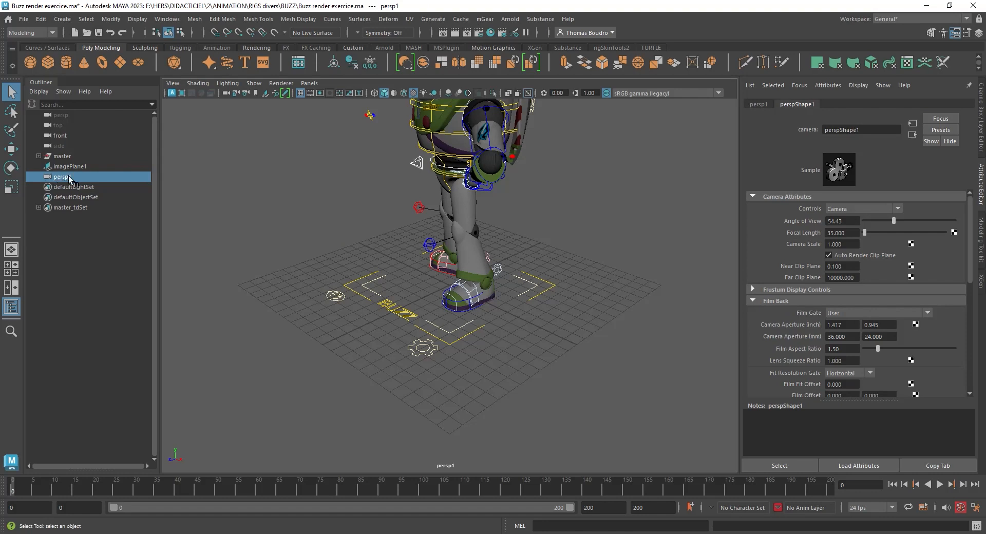
Step: Rename the new camera's transform as Camshot
{"action": "left_click", "coordinate": [758, 104]}
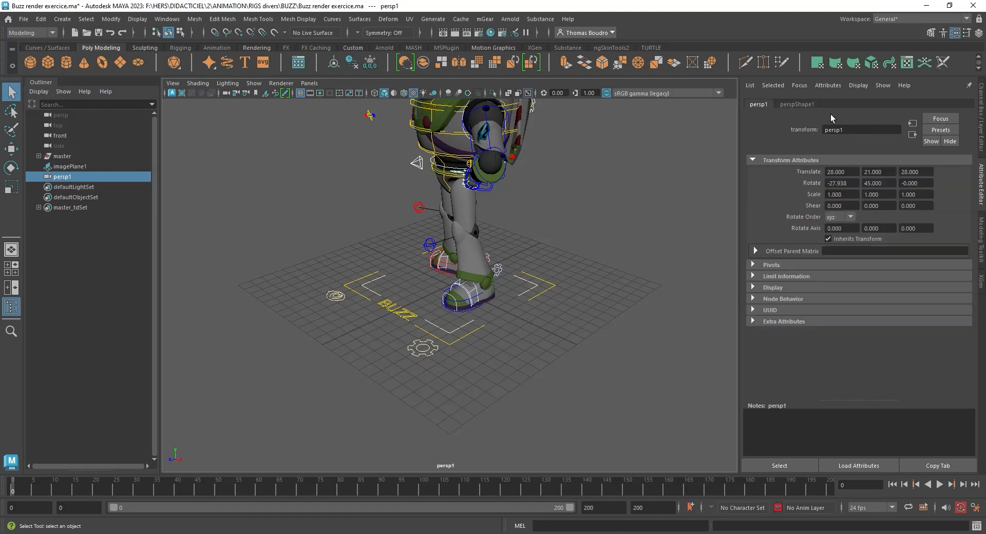
{"action": "double_click", "coordinate": [833, 129]}
{"action": "type", "text": "Camshot"}
{"action": "key", "text": "Return"}
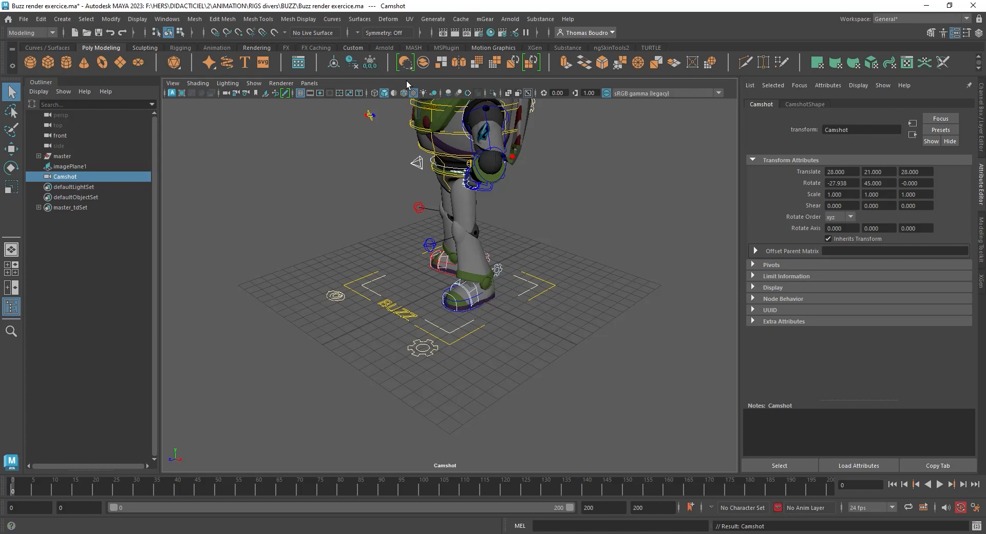
Step: Frame Buzz's full body through the Camshot camera from a slight front angle and display the resolution gate
{"action": "left_click_drag", "start_coordinate": [403, 209], "coordinate": [497, 155], "text": "alt"}
{"action": "middle_click_drag", "start_coordinate": [496, 155], "coordinate": [483, 241], "text": "alt"}
{"action": "right_click_drag", "start_coordinate": [483, 241], "coordinate": [509, 207], "text": "alt"}
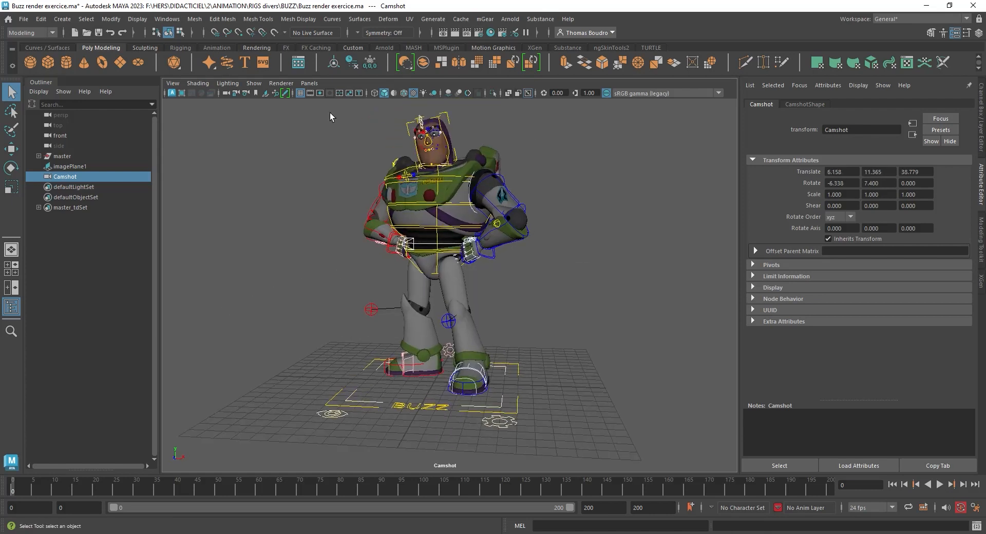
{"action": "left_click", "coordinate": [319, 93]}
{"action": "middle_click_drag", "start_coordinate": [442, 190], "coordinate": [442, 209], "text": "alt"}
{"action": "left_click_drag", "start_coordinate": [442, 209], "coordinate": [449, 206], "text": "alt"}
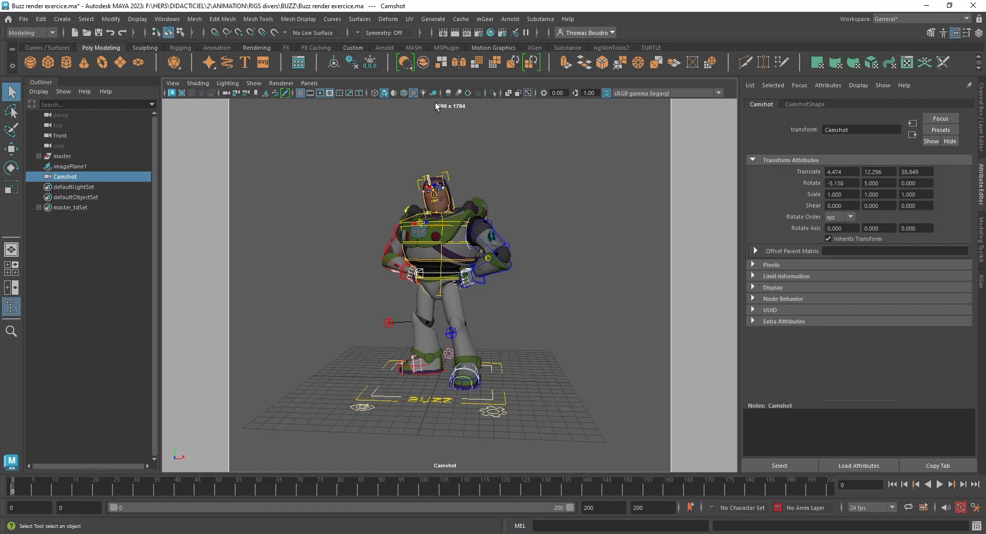
Step: Open the render settings and lower the Arnold Camera (AA) sampling to 0
{"action": "left_click", "coordinate": [481, 34]}
{"action": "left_click_drag", "start_coordinate": [880, 208], "coordinate": [824, 207]}
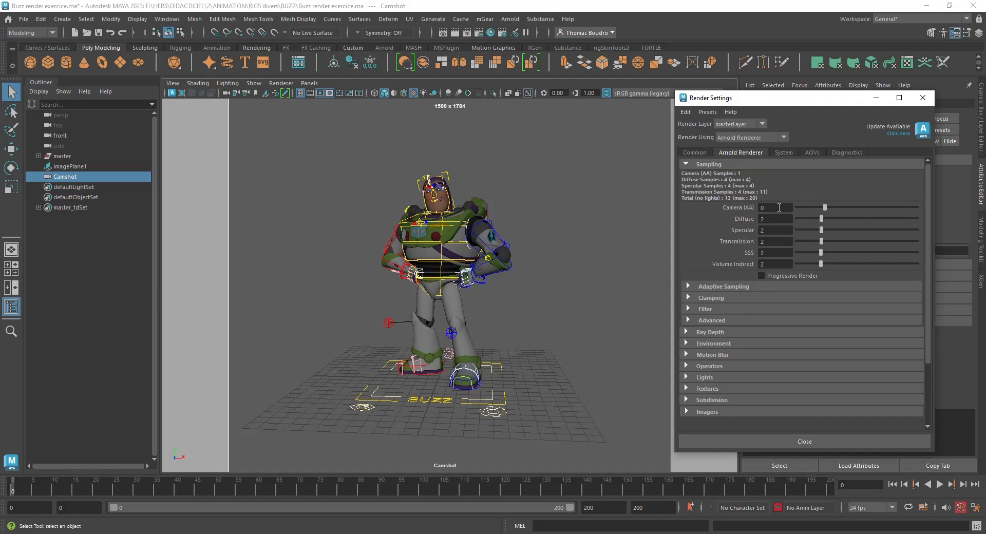
{"action": "double_click", "coordinate": [770, 209]}
Step: Set the render image size to the HD_1080 preset in the common render settings
{"action": "left_click", "coordinate": [702, 154]}
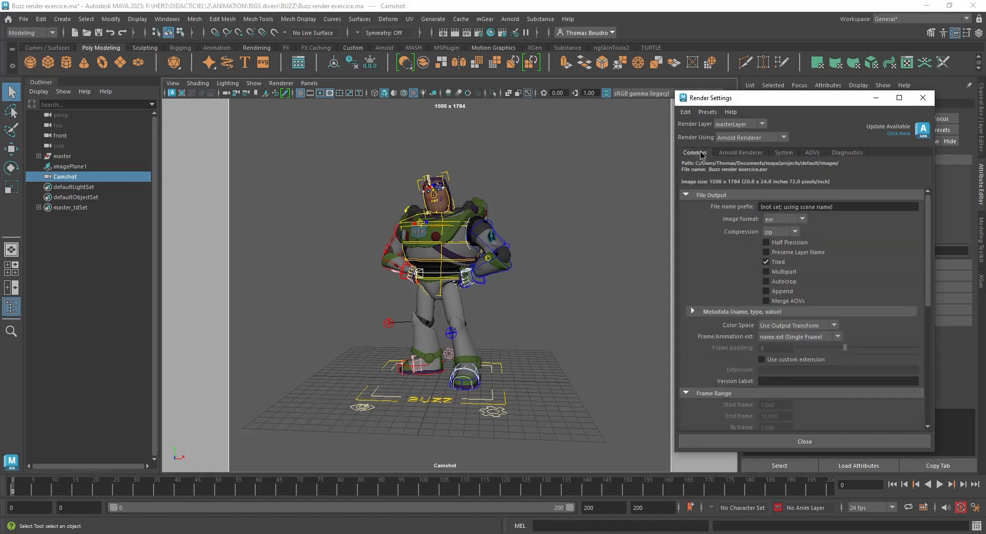
{"action": "scroll", "coordinate": [792, 251], "scroll_direction": "down", "scroll_amount": 5}
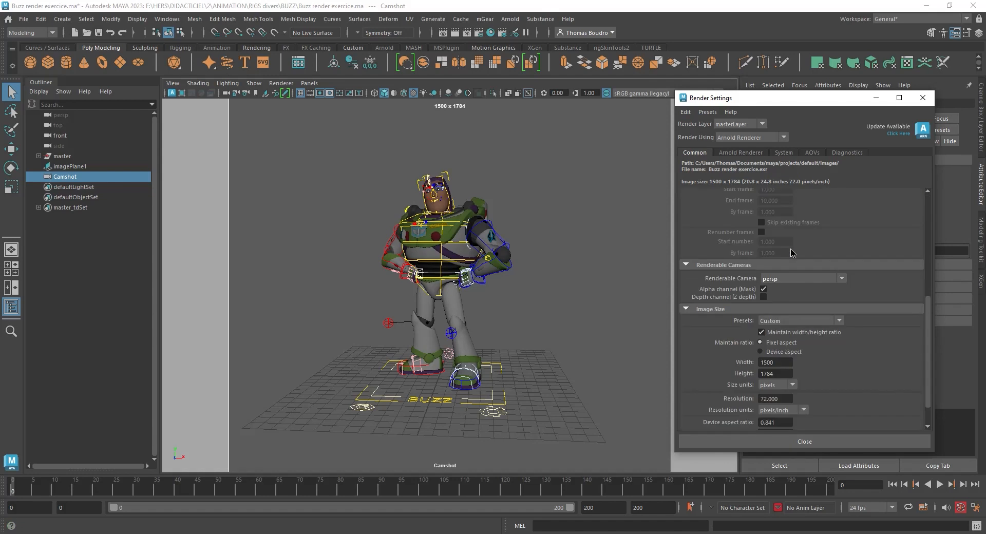
{"action": "left_click", "coordinate": [796, 321]}
{"action": "scroll", "coordinate": [798, 359], "scroll_direction": "down", "scroll_amount": 3}
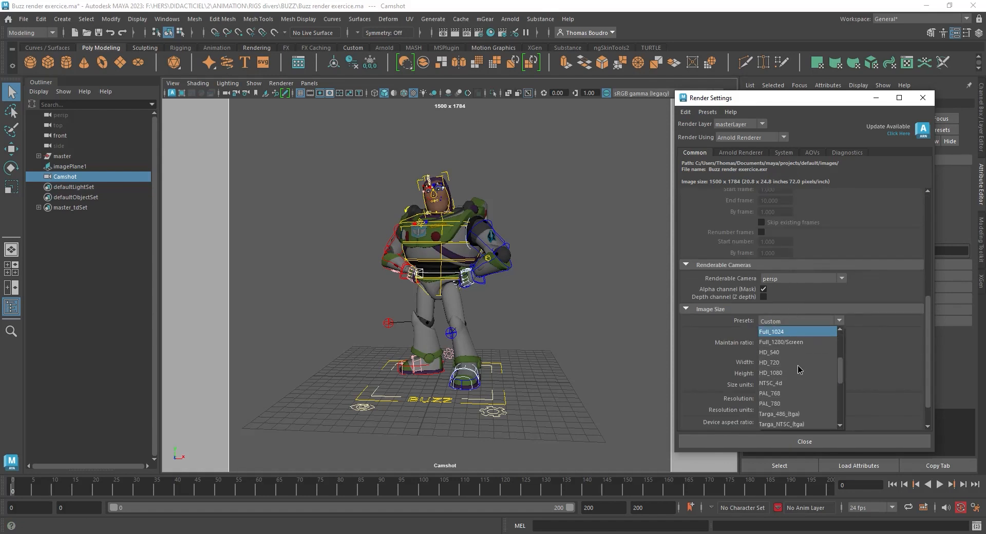
{"action": "left_click", "coordinate": [797, 372]}
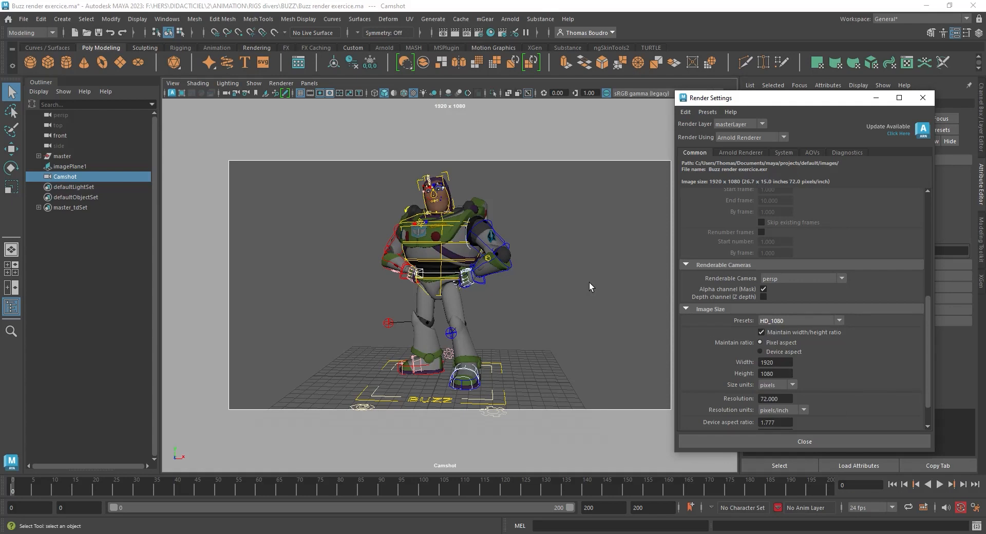
Step: Turn off Maintain width/height ratio and set the render image width to 500 pixels
{"action": "left_click_drag", "start_coordinate": [745, 103], "coordinate": [785, 98]}
{"action": "scroll", "coordinate": [489, 264], "scroll_direction": "up", "scroll_amount": 4}
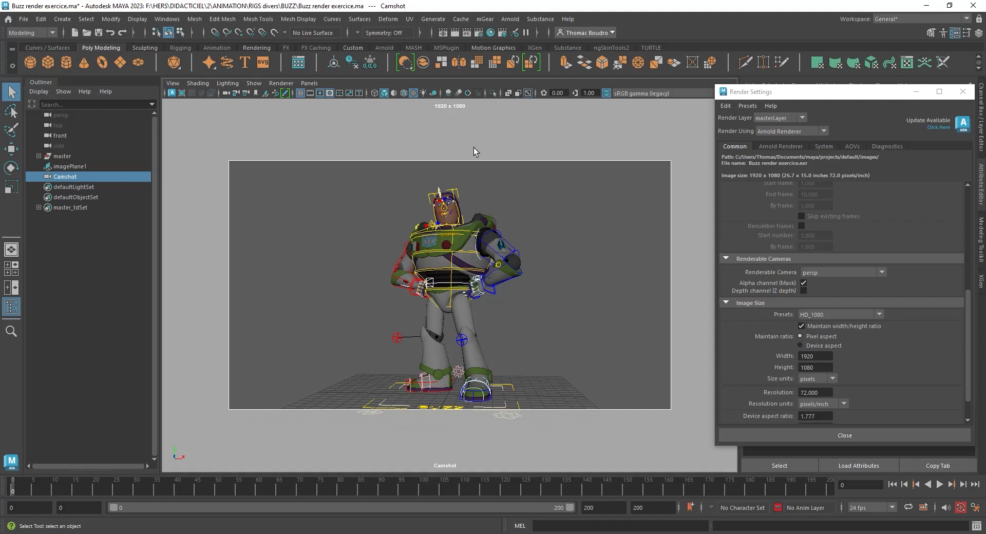
{"action": "left_click", "coordinate": [832, 327]}
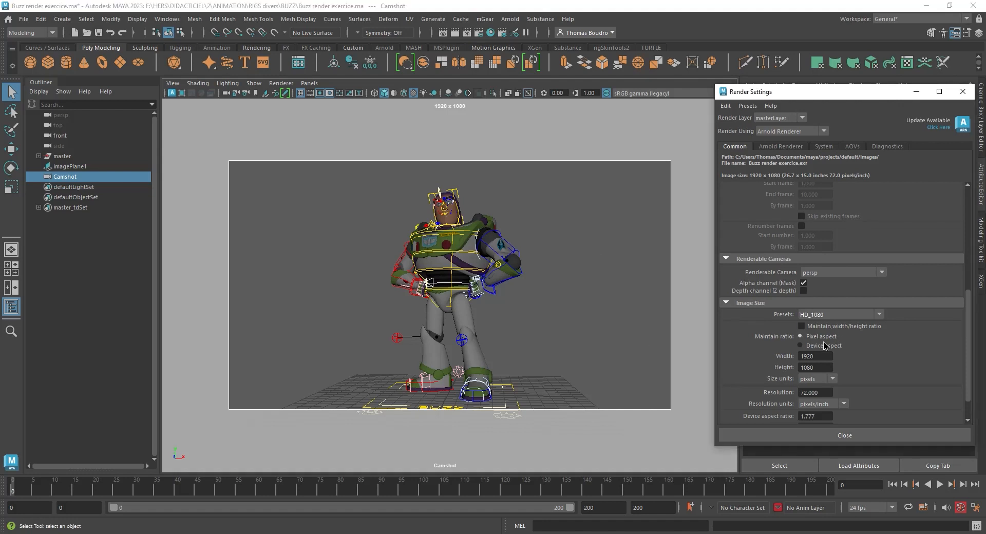
{"action": "double_click", "coordinate": [820, 356]}
{"action": "type", "text": "500"}
{"action": "key", "text": "Return"}
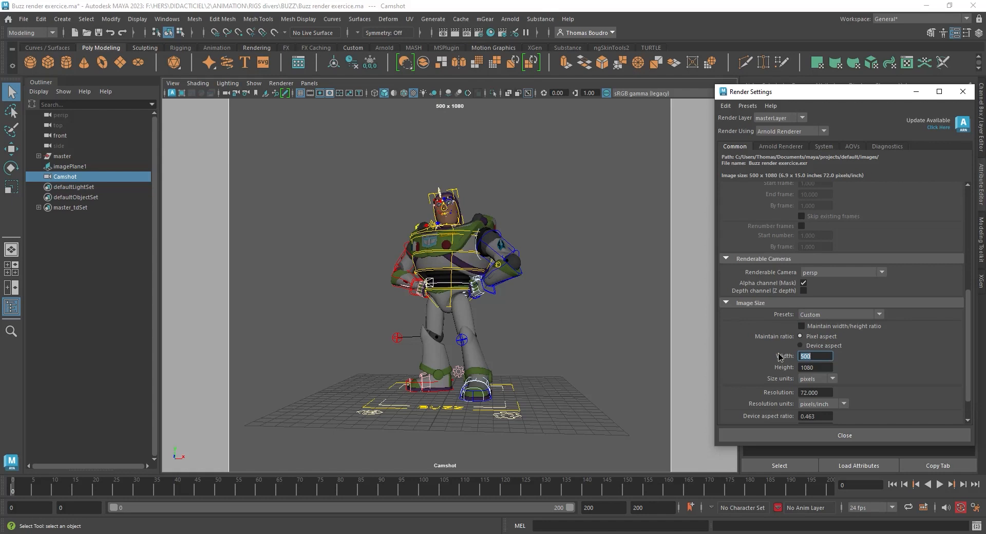
Step: Bring the Camshot camera closer to Buzz and toggle the resolution gate off and back on
{"action": "scroll", "coordinate": [486, 224], "scroll_direction": "up", "scroll_amount": 2}
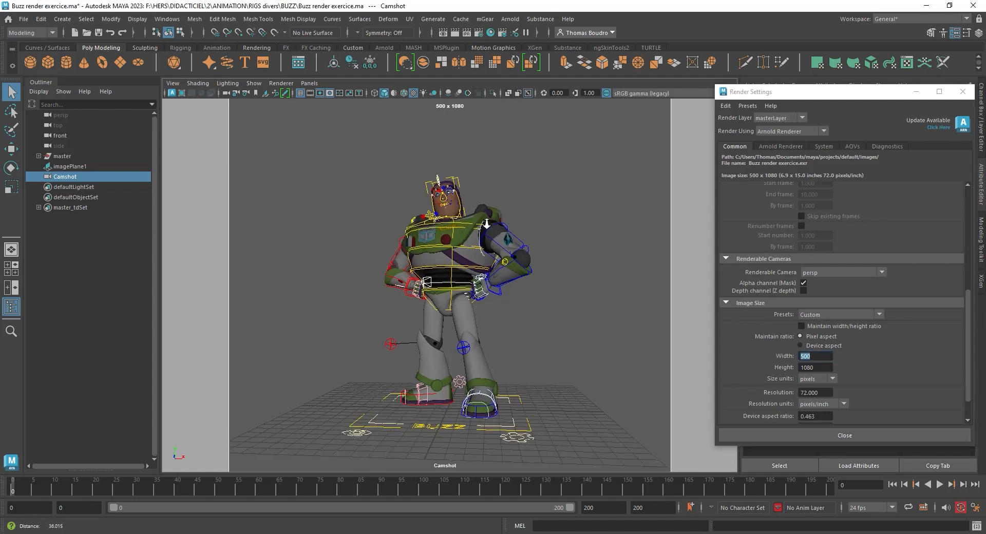
{"action": "scroll", "coordinate": [486, 225], "scroll_direction": "up", "scroll_amount": 2}
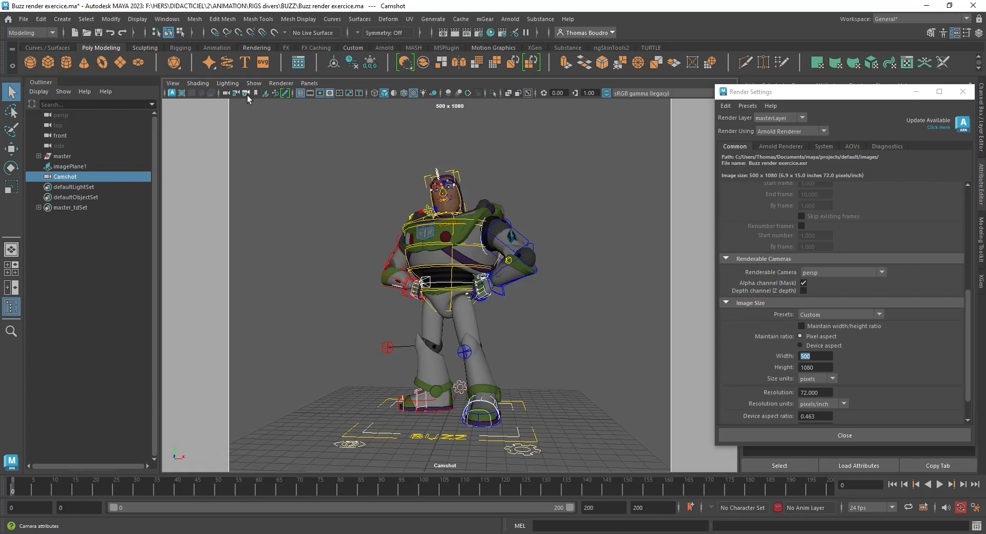
{"action": "left_click", "coordinate": [320, 93]}
{"action": "left_click", "coordinate": [320, 93]}
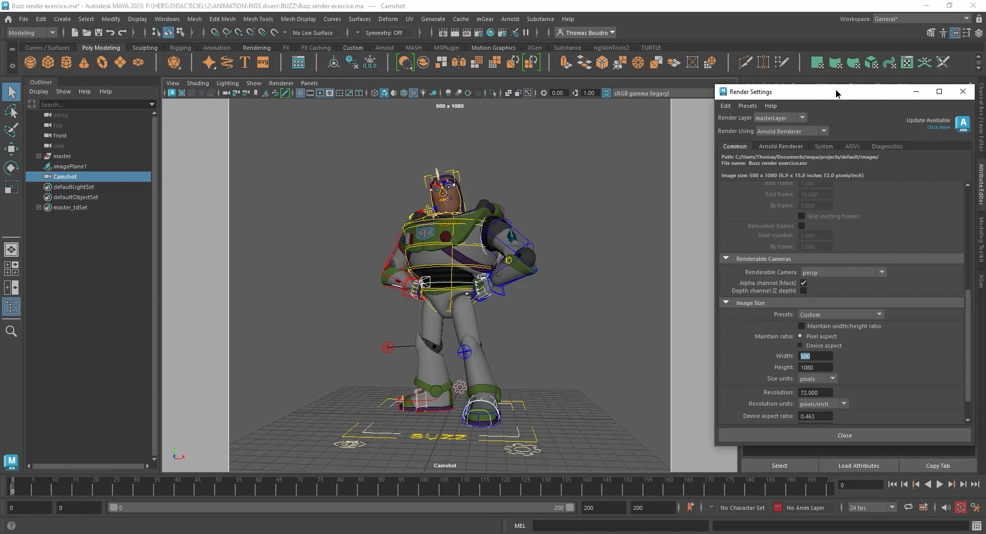
Step: In the CamshotShape display options, set the overscan to 2 and raise it to 2.3
{"action": "left_click_drag", "start_coordinate": [836, 92], "coordinate": [191, 178]}
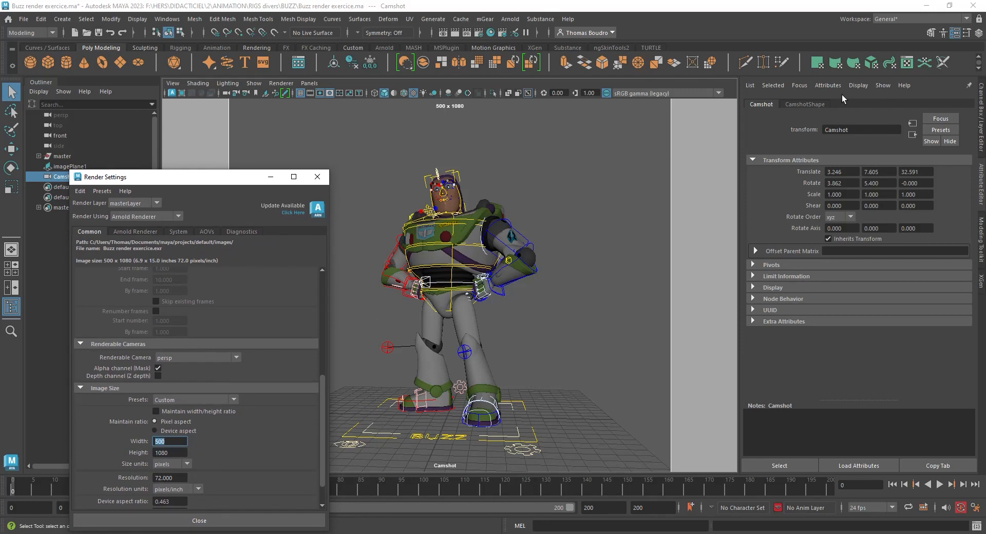
{"action": "left_click", "coordinate": [813, 104]}
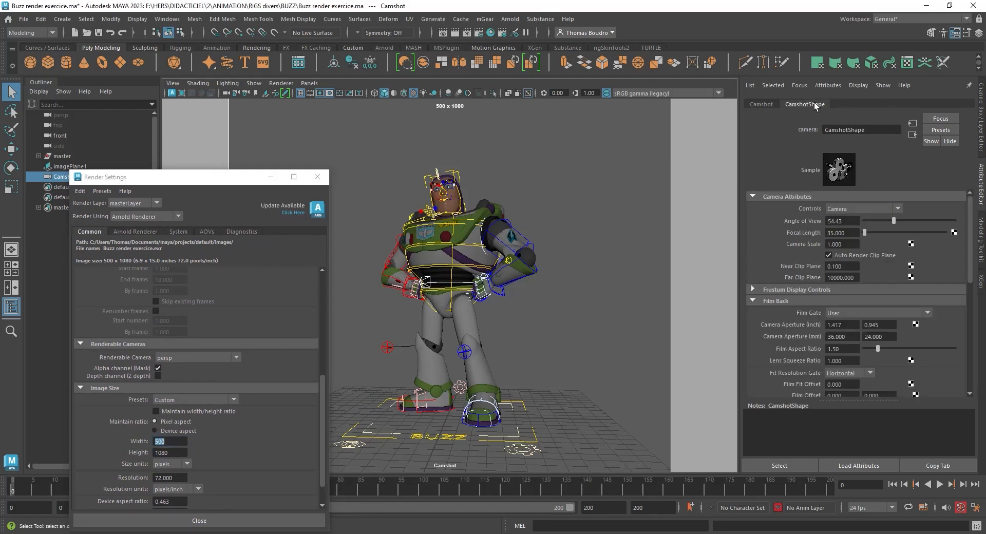
{"action": "scroll", "coordinate": [834, 282], "scroll_direction": "down", "scroll_amount": 3}
{"action": "scroll", "coordinate": [834, 282], "scroll_direction": "down", "scroll_amount": 3}
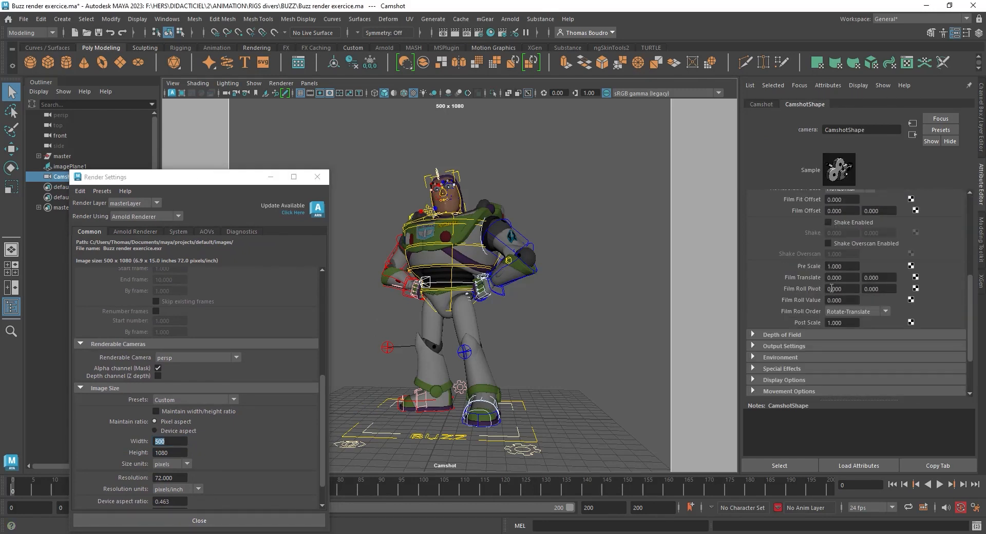
{"action": "left_click", "coordinate": [800, 380]}
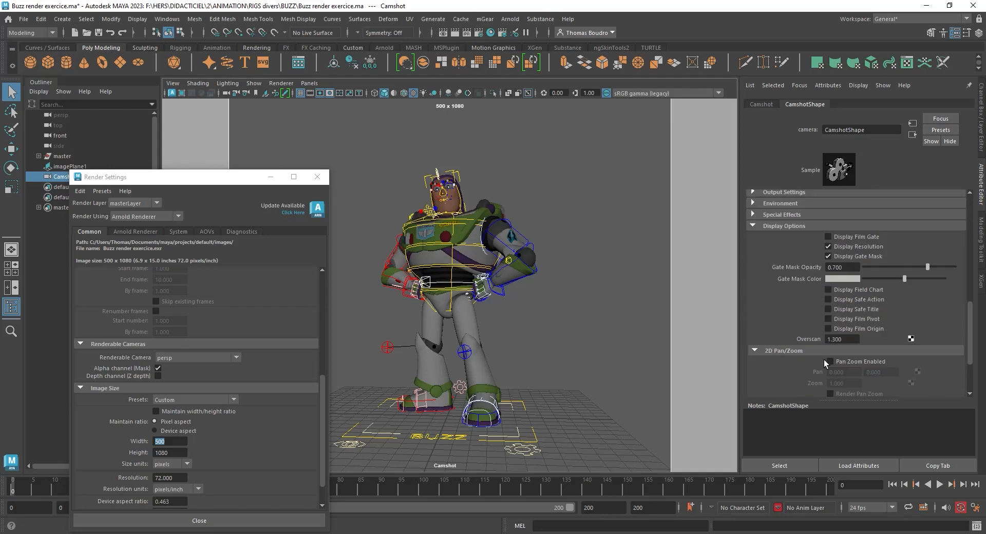
{"action": "scroll", "coordinate": [824, 360], "scroll_direction": "down", "scroll_amount": 1}
{"action": "left_click", "coordinate": [842, 309]}
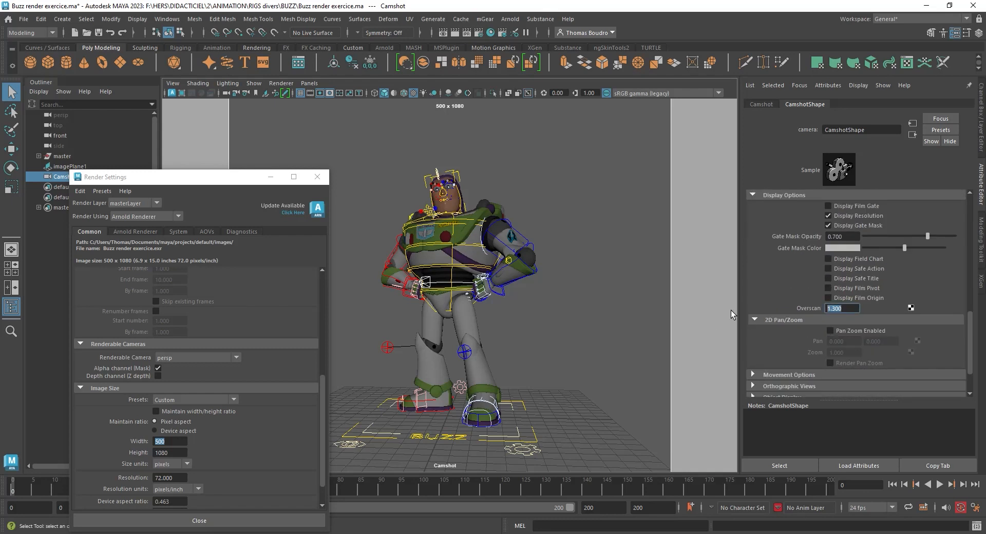
{"action": "type", "text": "2"}
{"action": "key", "text": "Return"}
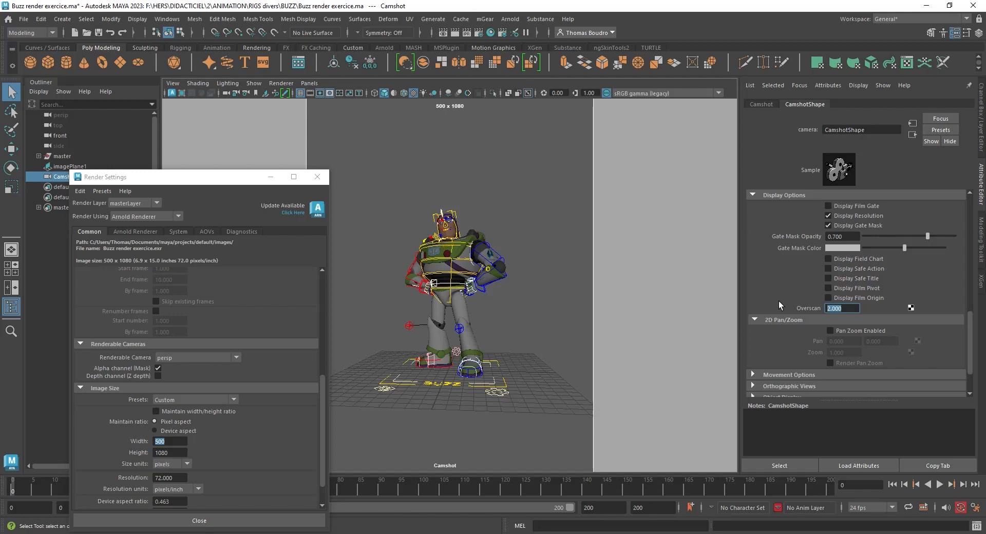
{"action": "type", "text": "2.3"}
{"action": "key", "text": "Return"}
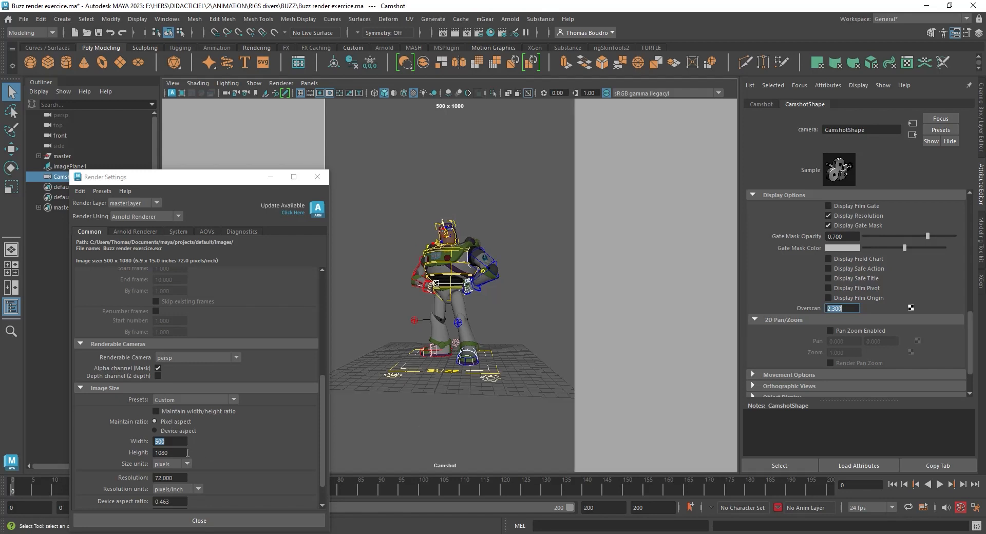
Step: Set the render image width to 1000 pixels and move the camera closer so Buzz fills the frame
{"action": "left_click", "coordinate": [175, 443]}
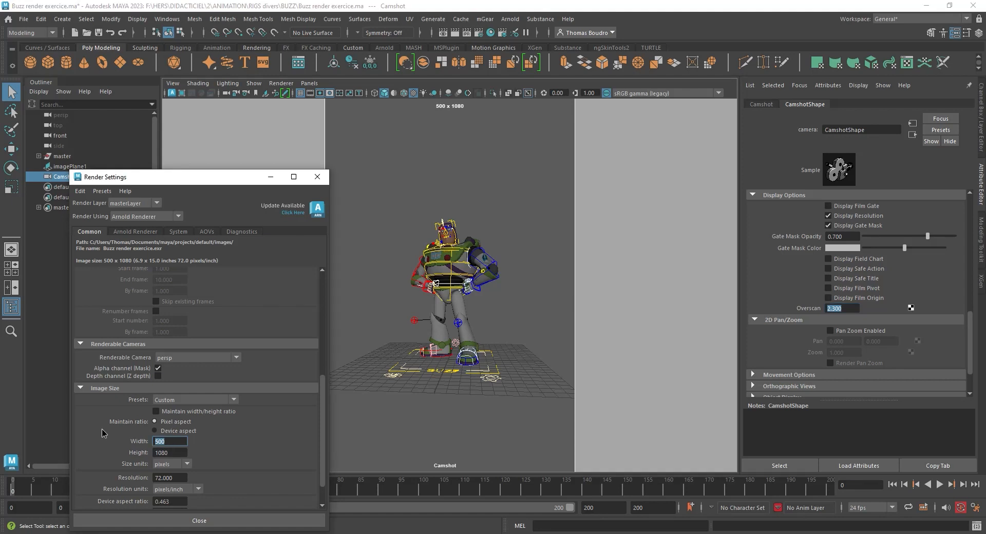
{"action": "type", "text": "1000"}
{"action": "key", "text": "Return"}
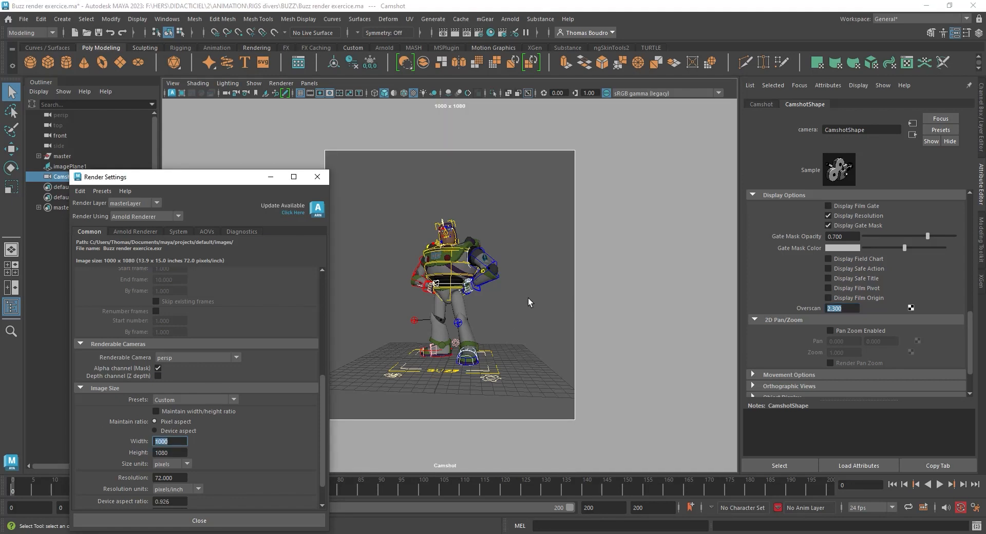
{"action": "scroll", "coordinate": [537, 304], "scroll_direction": "up", "scroll_amount": 5}
{"action": "scroll", "coordinate": [540, 303], "scroll_direction": "up", "scroll_amount": 4}
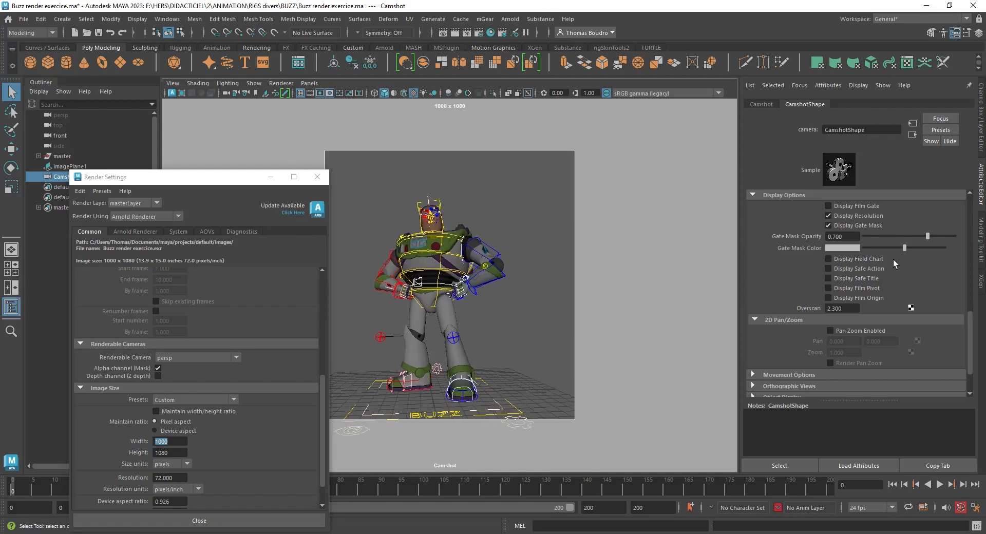
Step: Reduce the Camshot camera's overscan to 2 and further to 1.8
{"action": "left_click_drag", "start_coordinate": [848, 309], "coordinate": [704, 307]}
{"action": "type", "text": "2"}
{"action": "key", "text": "Return"}
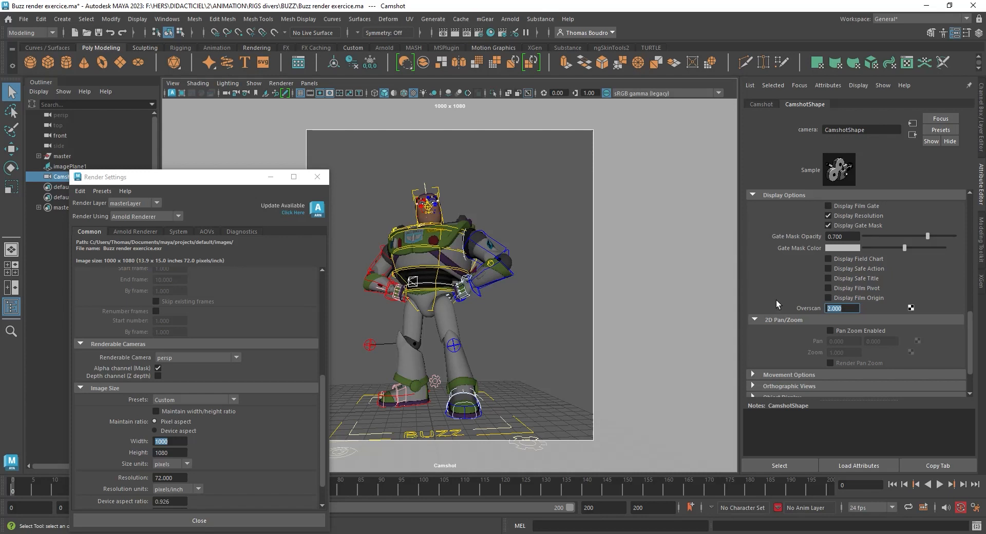
{"action": "type", "text": "1.8"}
{"action": "key", "text": "Return"}
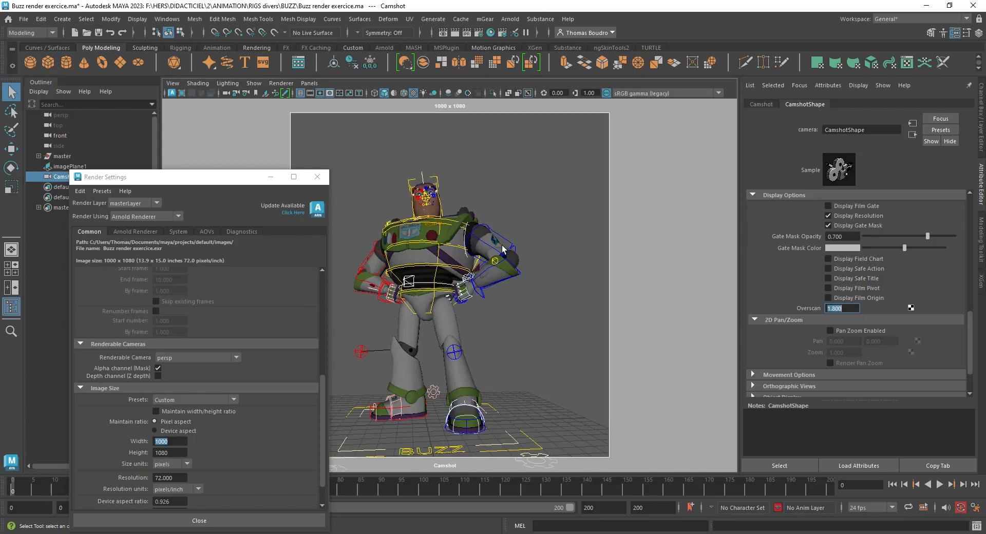
Step: Hide the Outliner to enlarge the viewport and set the camera's overscan to 2
{"action": "left_click_drag", "start_coordinate": [204, 184], "coordinate": [150, 186]}
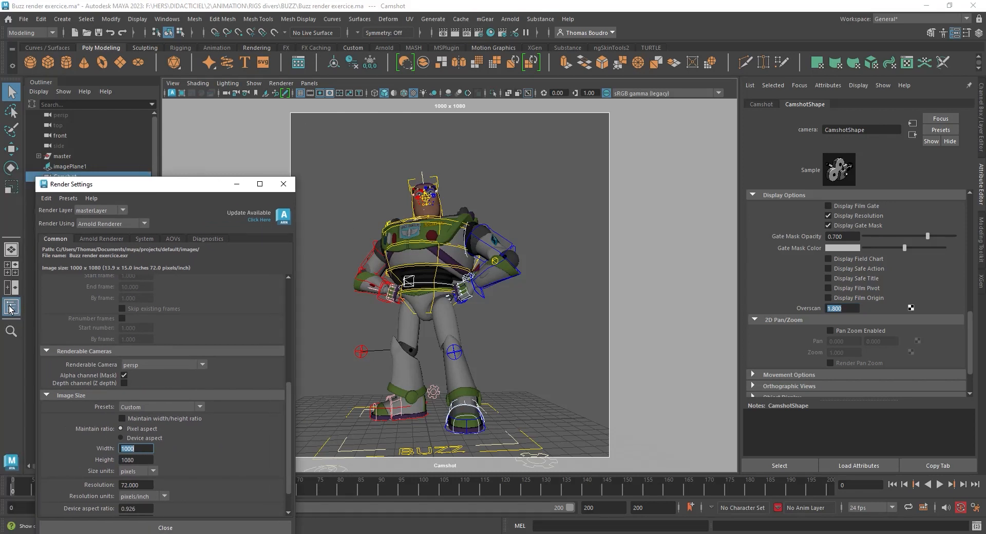
{"action": "left_click", "coordinate": [11, 308]}
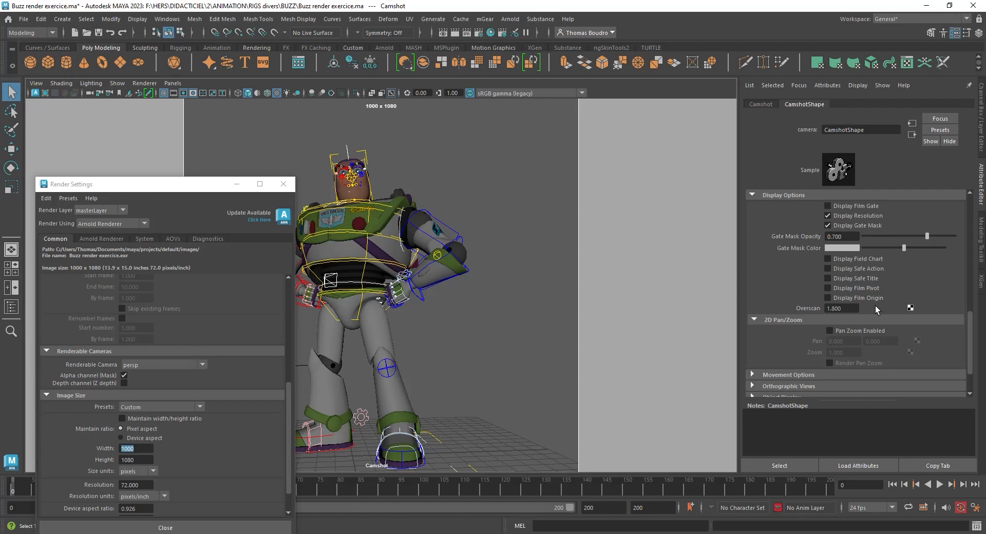
{"action": "key", "text": "Return"}
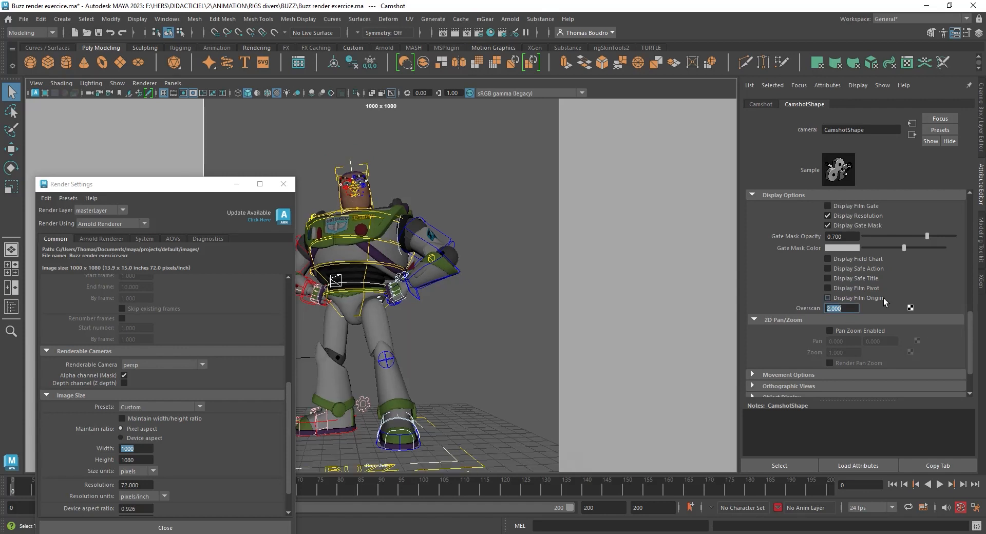
Step: Set the Camshot camera's overscan to 2.3 and move the Render Settings window clear of the camera frame
{"action": "type", "text": "2.3"}
{"action": "key", "text": "Return"}
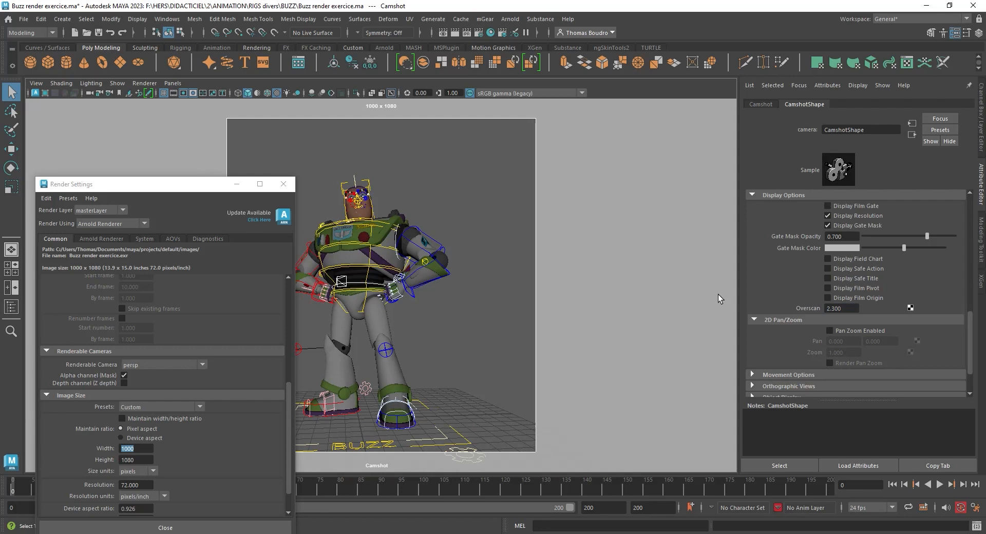
{"action": "left_click_drag", "start_coordinate": [460, 256], "coordinate": [463, 256], "text": "alt"}
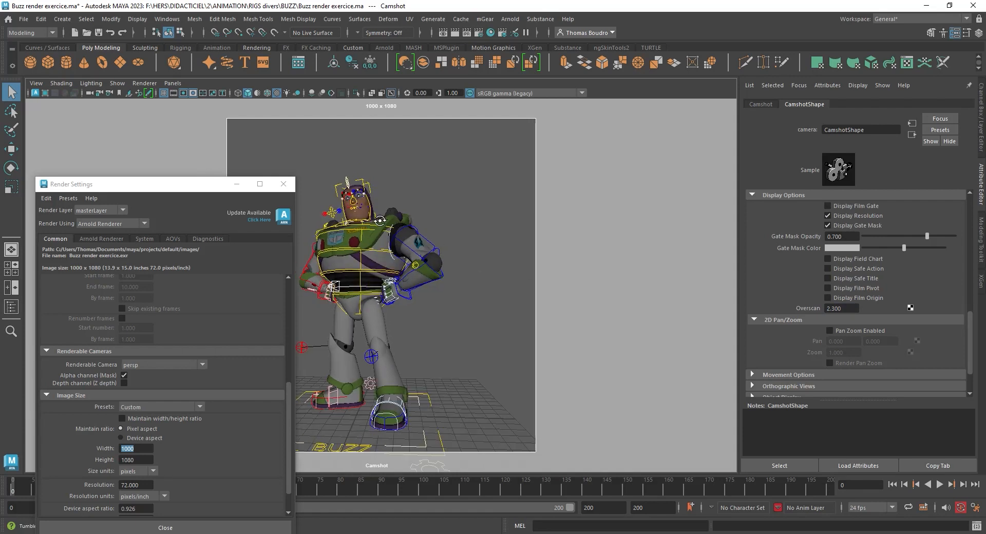
{"action": "left_click_drag", "start_coordinate": [206, 190], "coordinate": [711, 213]}
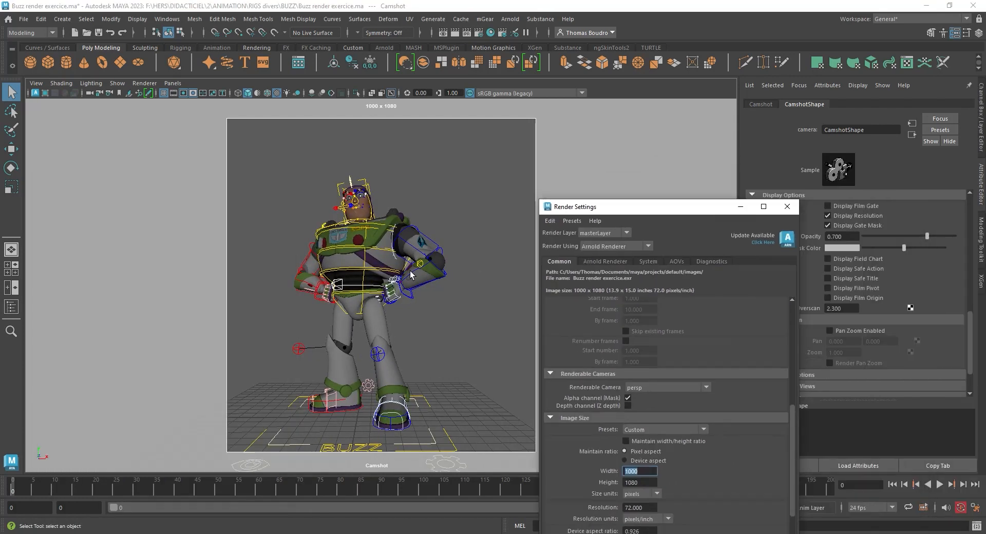
Step: Hide the NURBS curves in the Camshot viewport and deselect Buzz's mesh to leave only the textured character
{"action": "left_click", "coordinate": [412, 275]}
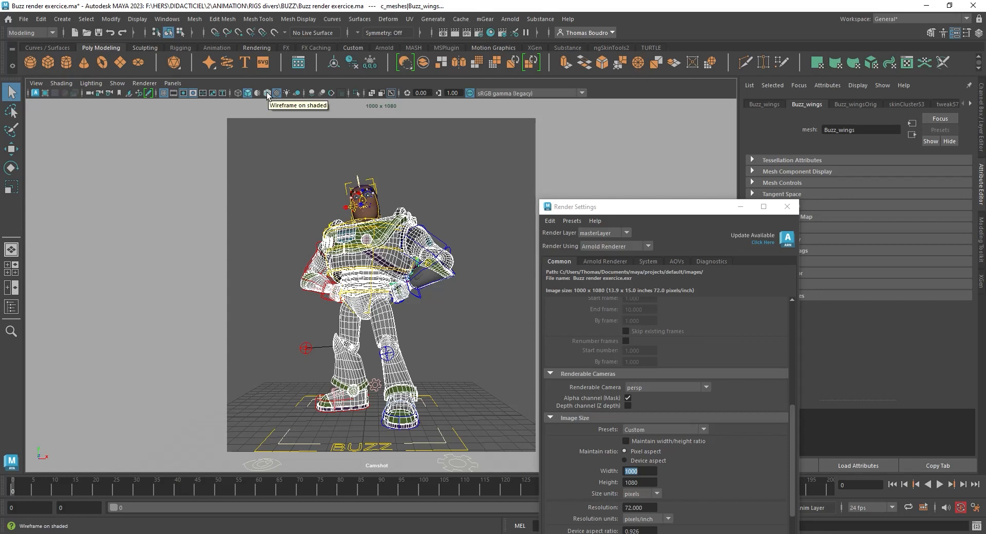
{"action": "left_click", "coordinate": [118, 83]}
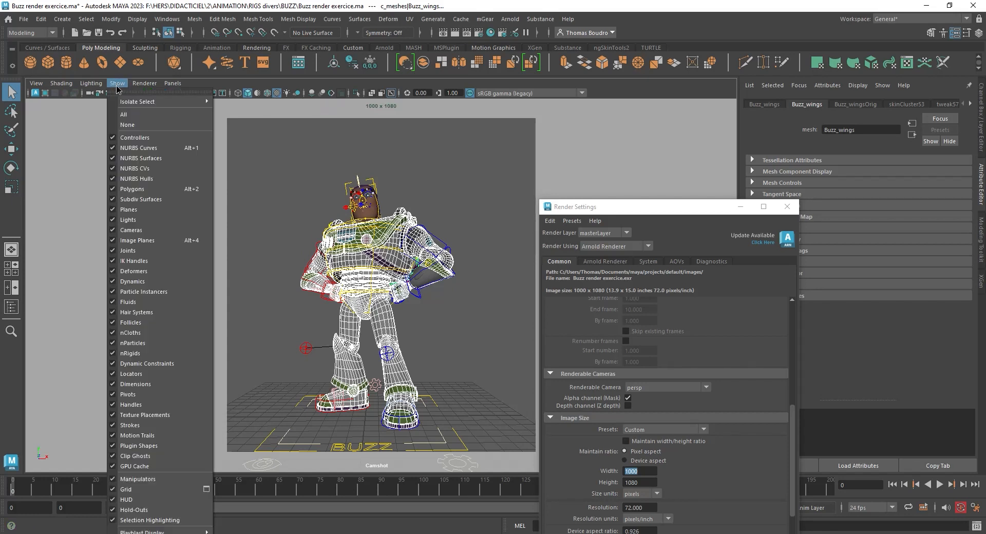
{"action": "left_click", "coordinate": [139, 148]}
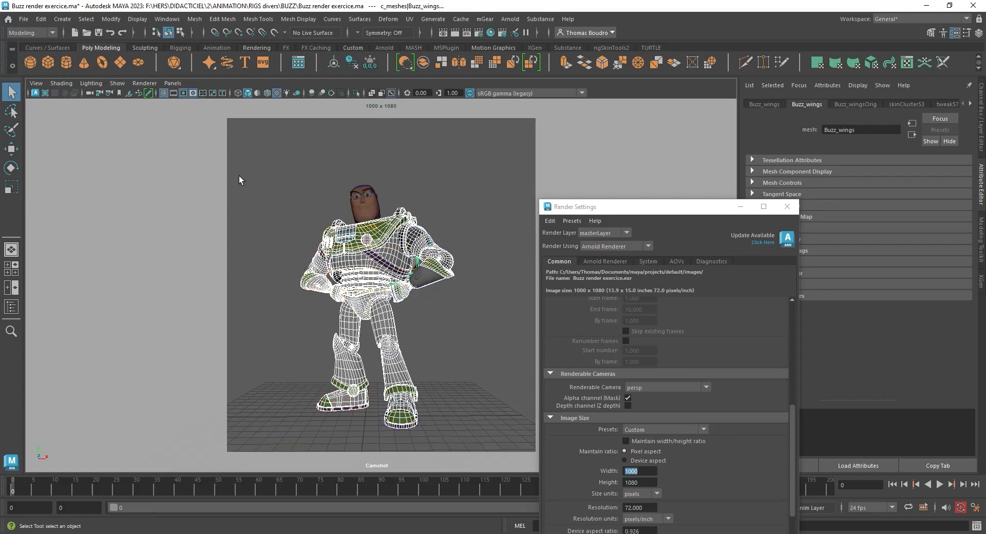
{"action": "left_click", "coordinate": [258, 178]}
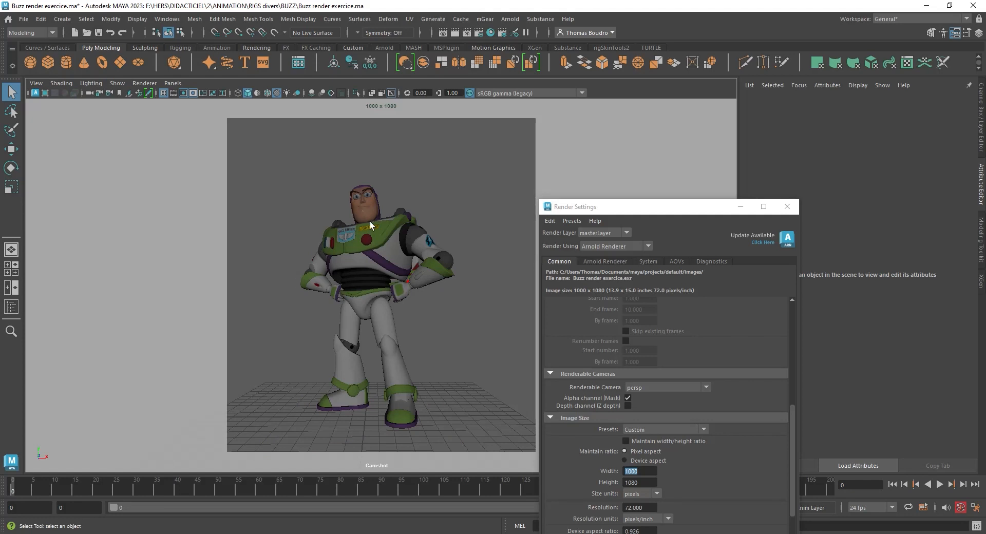
Step: Reframe the Camshot camera closer to Buzz from a slightly turned angle, keeping his whole body inside the resolution gate
{"action": "right_click_drag", "start_coordinate": [370, 222], "coordinate": [376, 222], "text": "alt"}
{"action": "left_click_drag", "start_coordinate": [375, 222], "coordinate": [383, 222], "text": "alt"}
{"action": "right_click_drag", "start_coordinate": [383, 223], "coordinate": [405, 214], "text": "alt"}
{"action": "middle_click_drag", "start_coordinate": [406, 215], "coordinate": [405, 212], "text": "alt"}
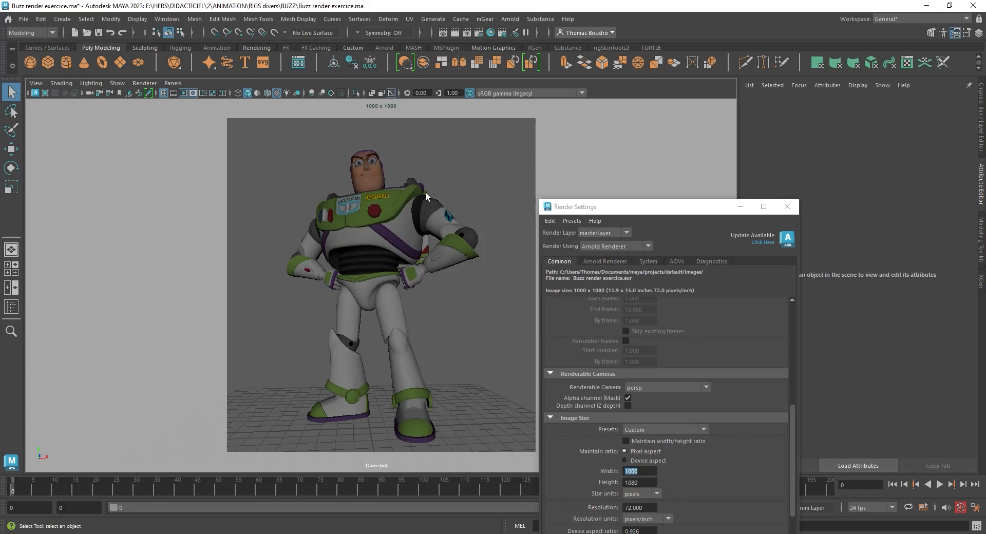
{"action": "left_click_drag", "start_coordinate": [600, 205], "coordinate": [631, 246]}
{"action": "mouse_move", "coordinate": [404, 214]}
{"action": "left_mouse_down", "text": "alt"}
{"action": "mouse_move", "coordinate": [414, 216]}
{"action": "mouse_move", "coordinate": [404, 214]}
{"action": "left_mouse_up", "text": "alt"}
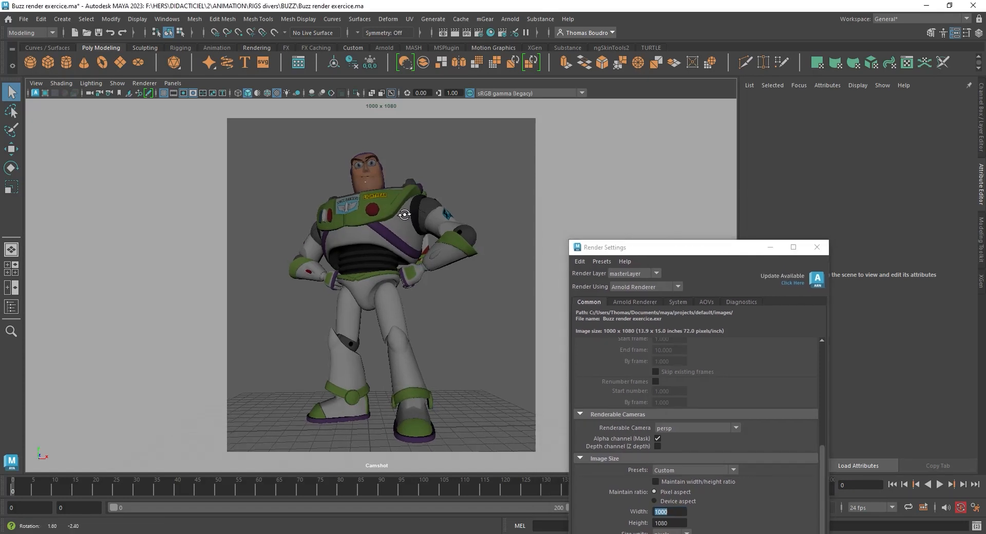
Step: Tear off a floating copy of the Camshot view, narrow it and place it beside Buzz in the main viewport
{"action": "left_click", "coordinate": [173, 84]}
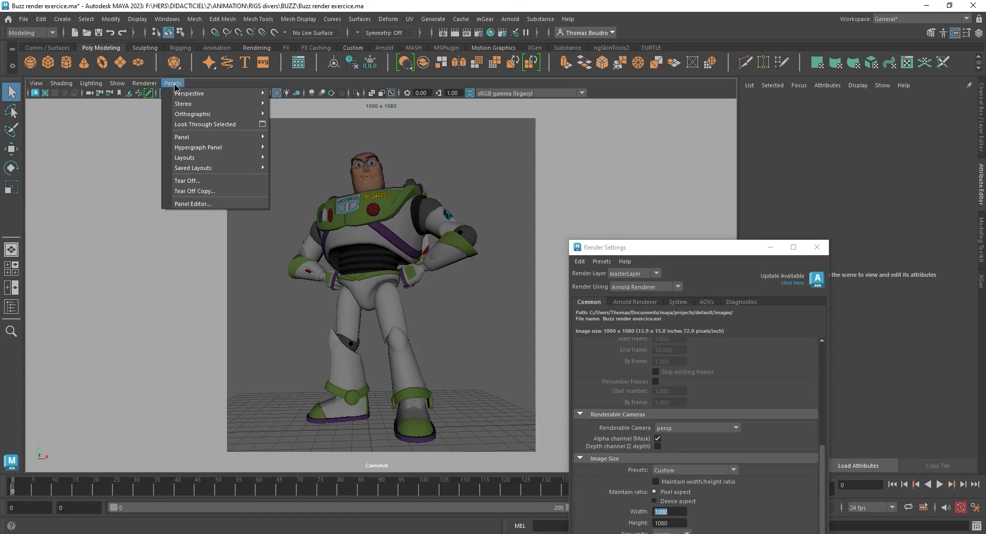
{"action": "left_click", "coordinate": [202, 191]}
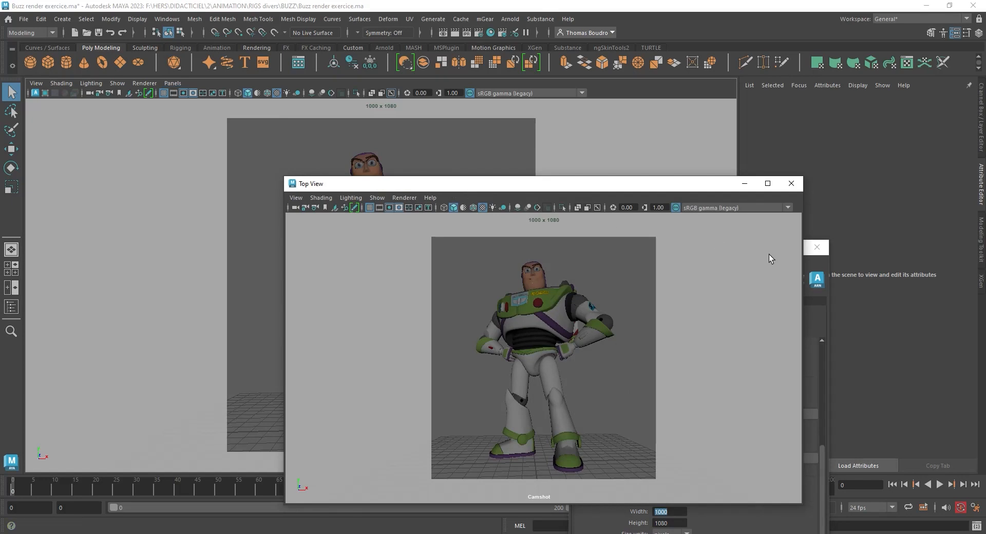
{"action": "left_click_drag", "start_coordinate": [804, 263], "coordinate": [574, 243]}
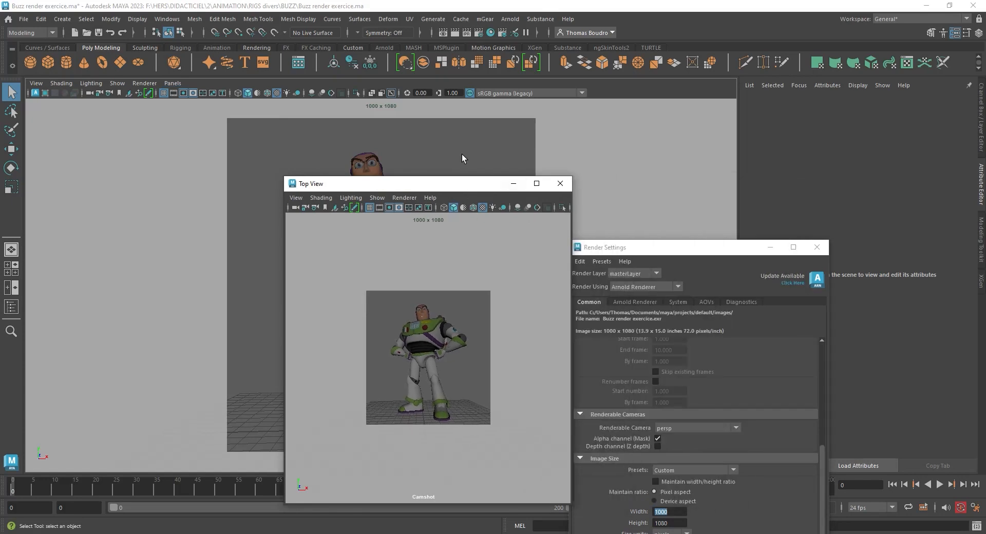
{"action": "left_click_drag", "start_coordinate": [434, 187], "coordinate": [684, 109]}
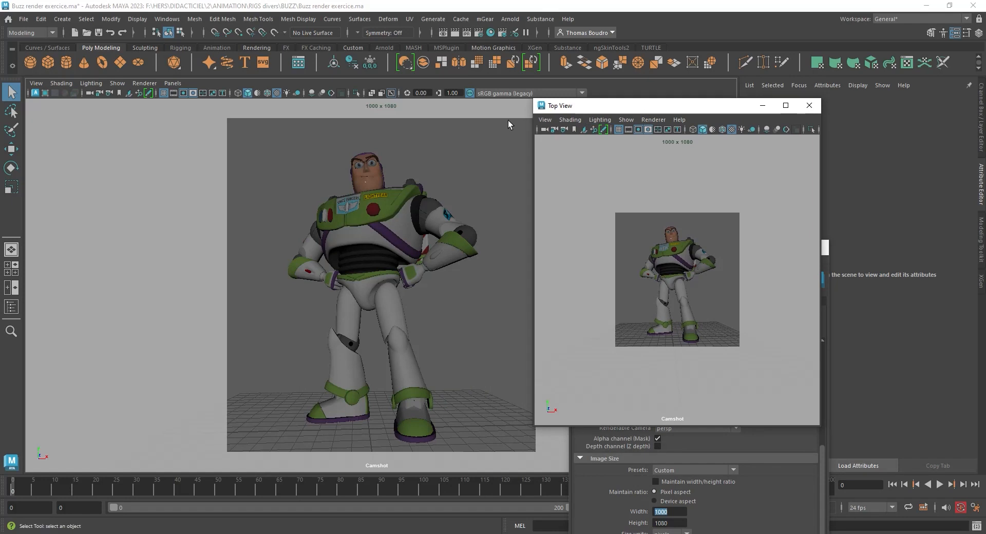
Step: Switch the main viewport to the persp camera and frame the whole Buzz character together with the Camshot camera
{"action": "left_click", "coordinate": [173, 83]}
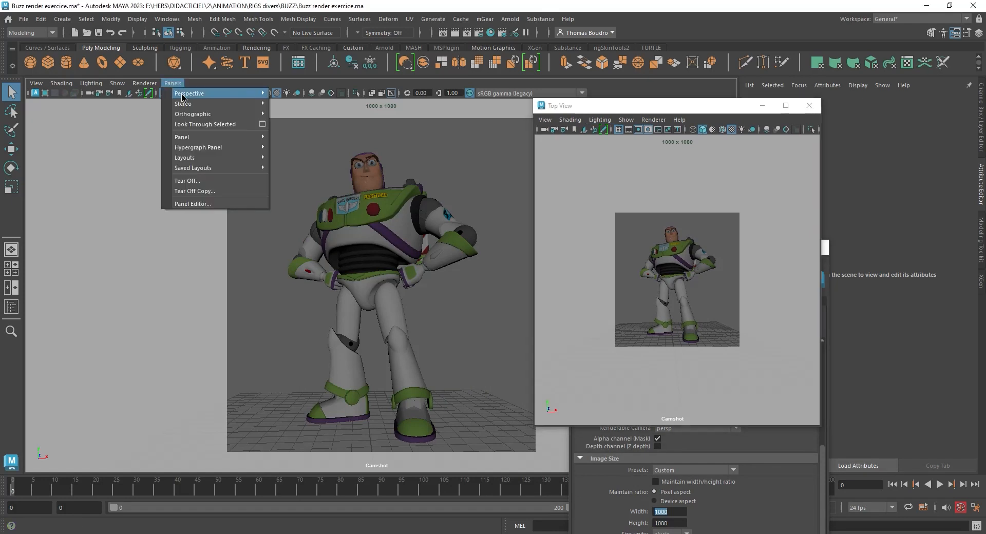
{"action": "mouse_move", "coordinate": [231, 93]}
{"action": "left_click", "coordinate": [334, 104]}
{"action": "left_click_drag", "start_coordinate": [347, 162], "coordinate": [389, 207], "text": "alt"}
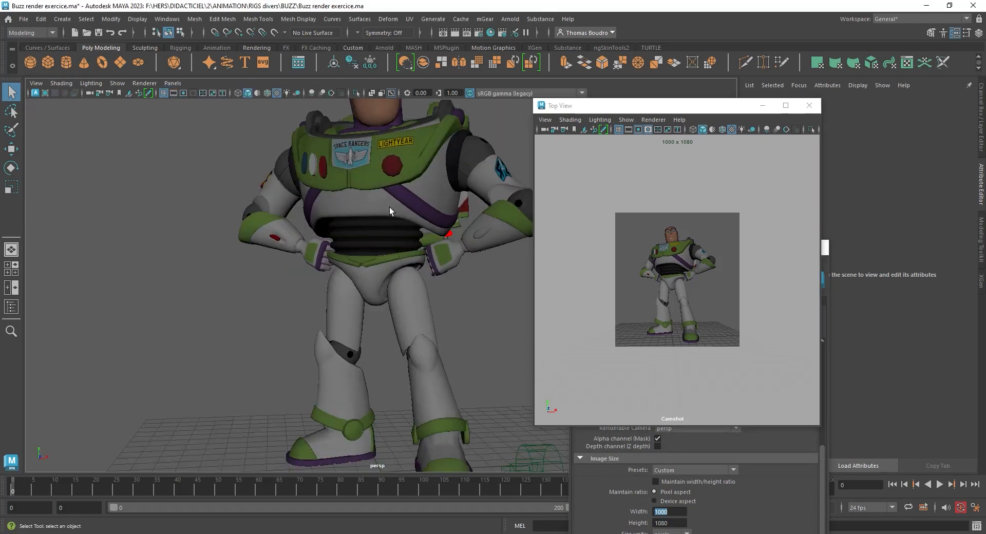
{"action": "right_click_drag", "start_coordinate": [389, 208], "coordinate": [326, 192], "text": "alt"}
{"action": "middle_click_drag", "start_coordinate": [326, 192], "coordinate": [289, 213], "text": "alt"}
{"action": "left_click_drag", "start_coordinate": [289, 212], "coordinate": [317, 206], "text": "alt"}
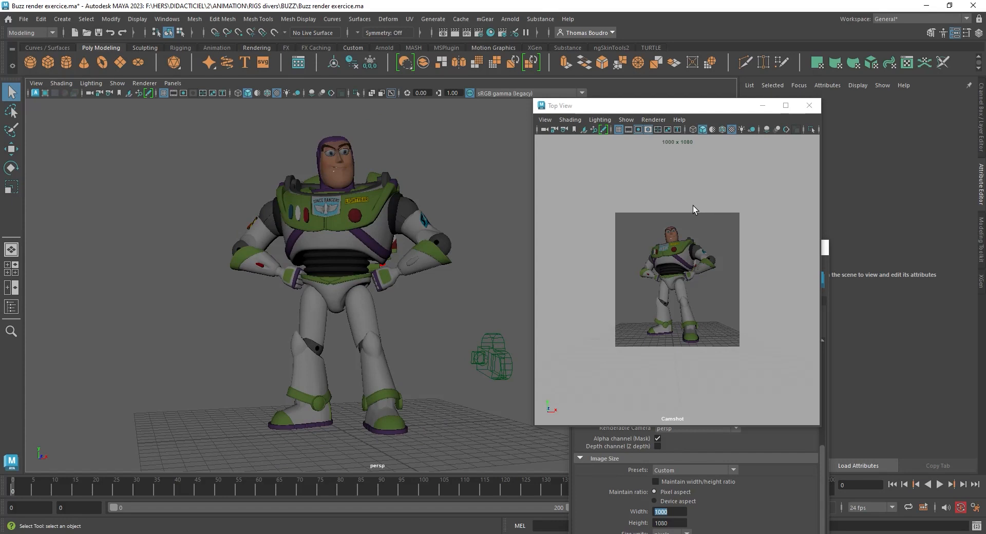
Step: Select the Camshot camera from its floating view, enlarge that view and close the Render Settings window
{"action": "left_click", "coordinate": [555, 131]}
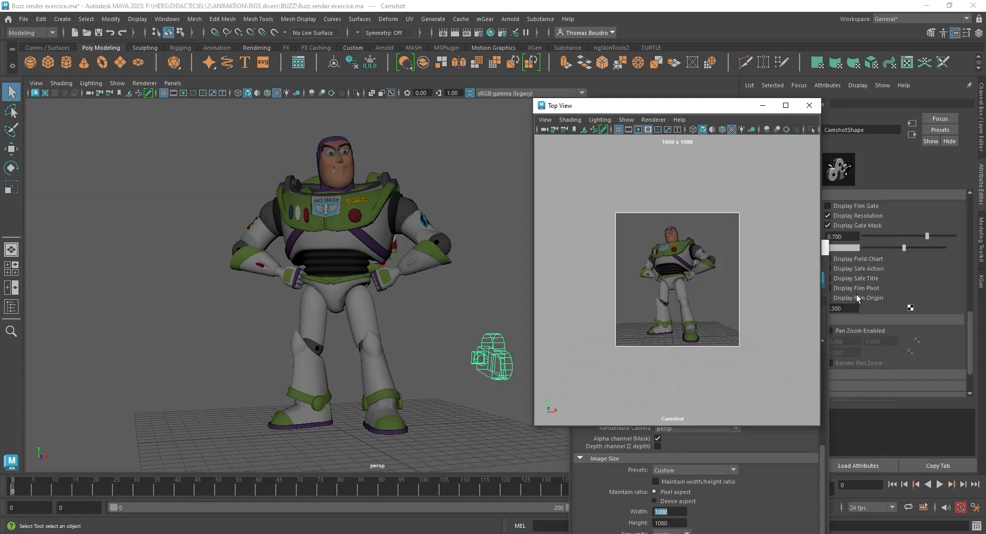
{"action": "left_click_drag", "start_coordinate": [698, 117], "coordinate": [597, 50]}
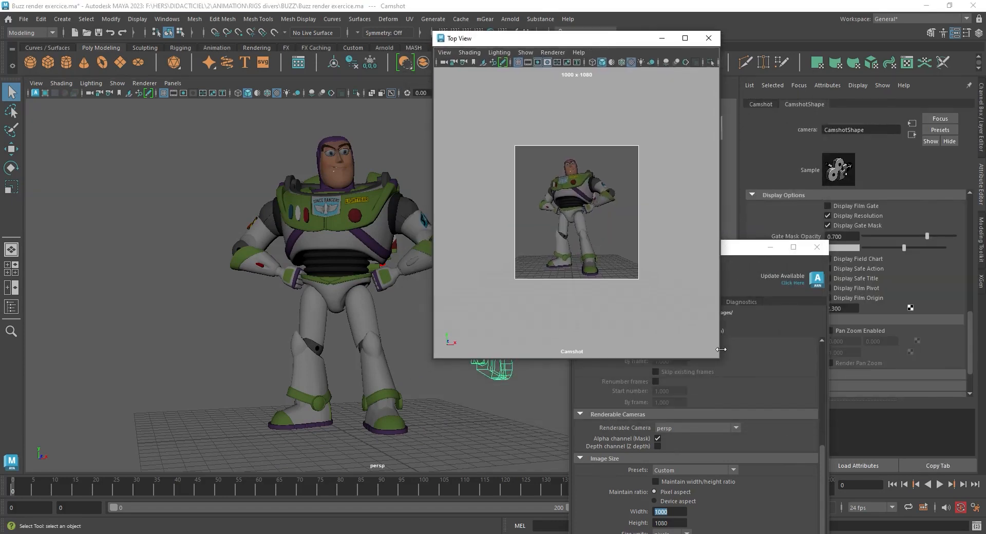
{"action": "left_click_drag", "start_coordinate": [722, 363], "coordinate": [774, 445]}
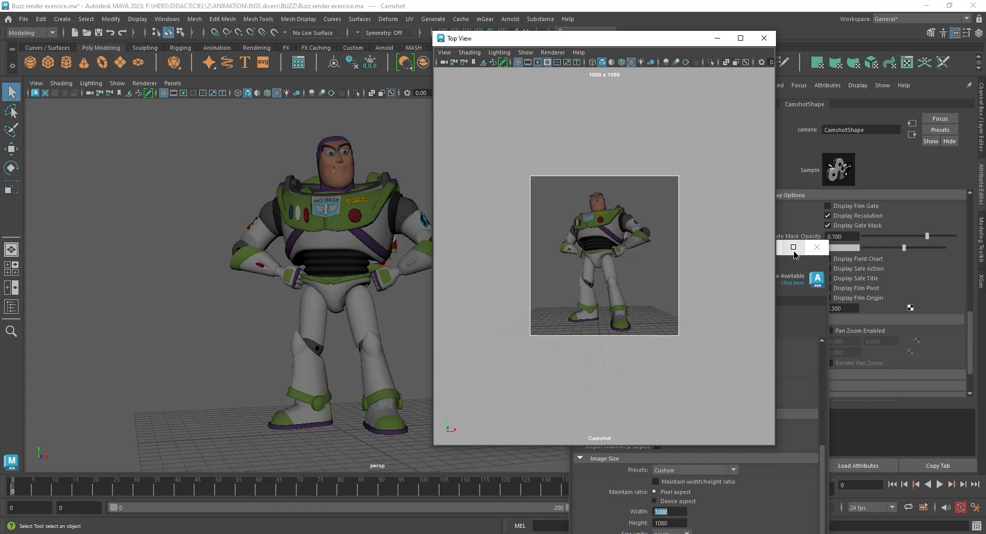
{"action": "left_click", "coordinate": [813, 245]}
Step: Set the Camshot camera's overscan to 1.6 and reduce it further to 1.3
{"action": "left_click_drag", "start_coordinate": [850, 308], "coordinate": [784, 306]}
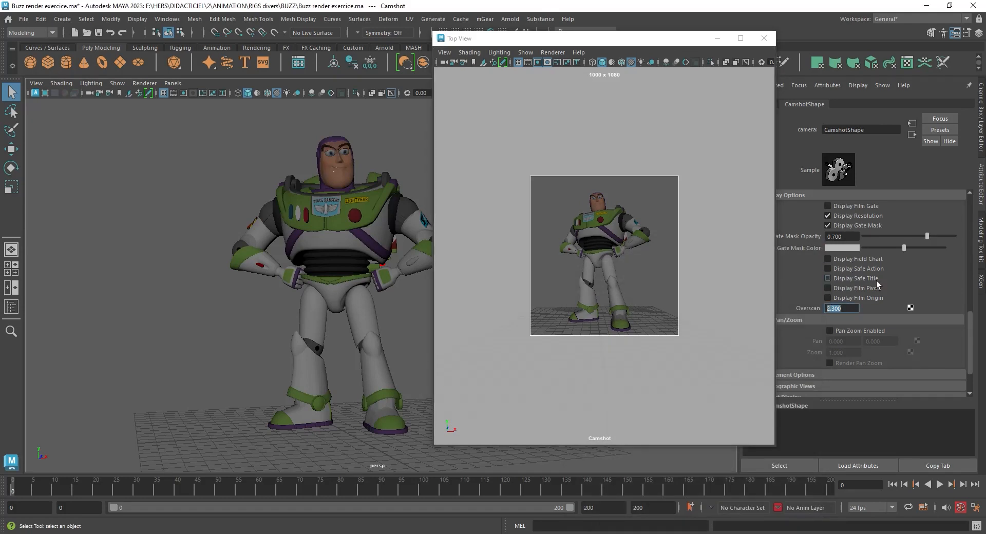
{"action": "type", "text": "1.6"}
{"action": "key", "text": "Return"}
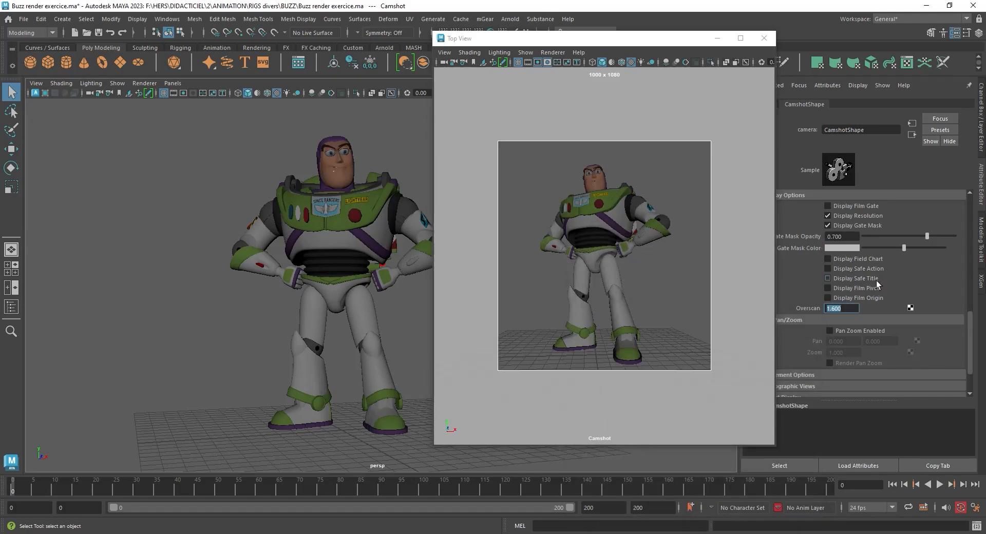
{"action": "type", "text": "1.3"}
{"action": "key", "text": "Return"}
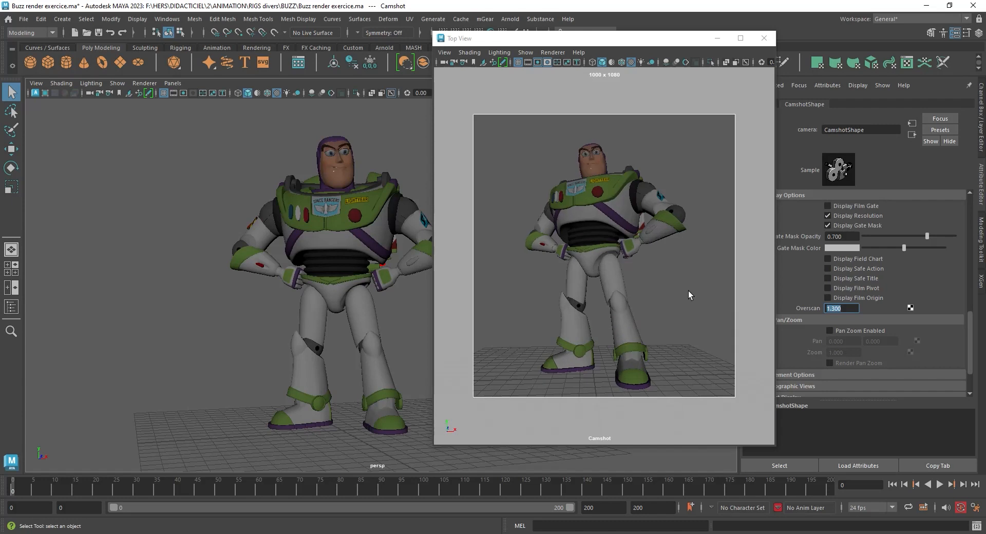
Step: Move the floating Camshot view away from the main viewport and show the NURBS curves again in the persp view
{"action": "left_click_drag", "start_coordinate": [639, 38], "coordinate": [790, 48]}
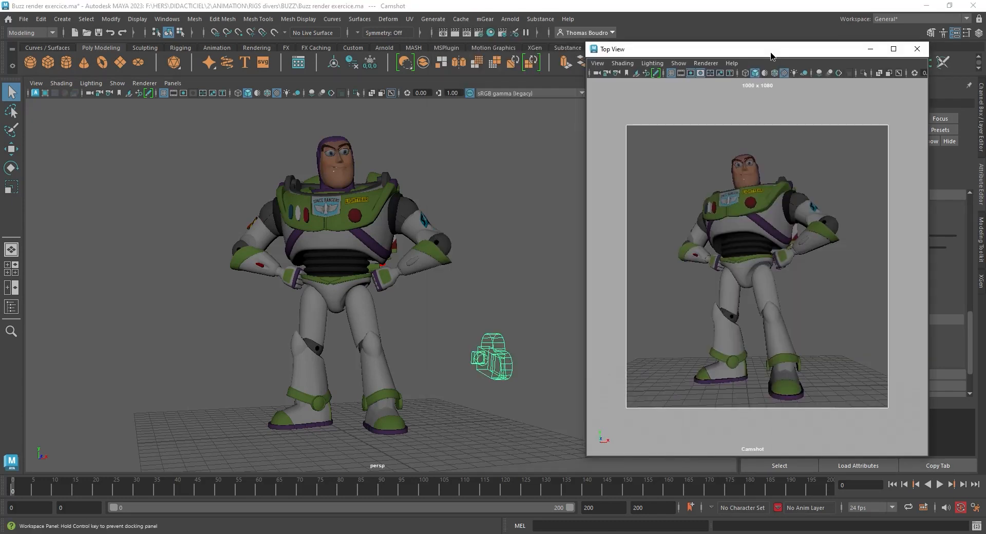
{"action": "left_click", "coordinate": [117, 83]}
{"action": "left_click", "coordinate": [139, 147]}
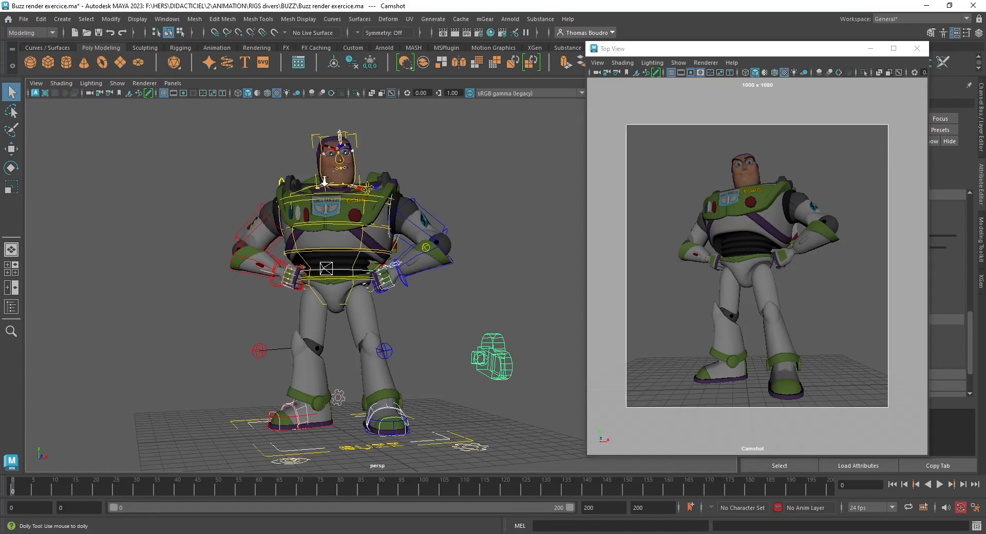
Step: Select Buzz's head control and rotate the head to adjust where he looks in the Camshot framing
{"action": "scroll", "coordinate": [461, 182], "scroll_direction": "up", "scroll_amount": 5}
{"action": "scroll", "coordinate": [371, 226], "scroll_direction": "up", "scroll_amount": 3}
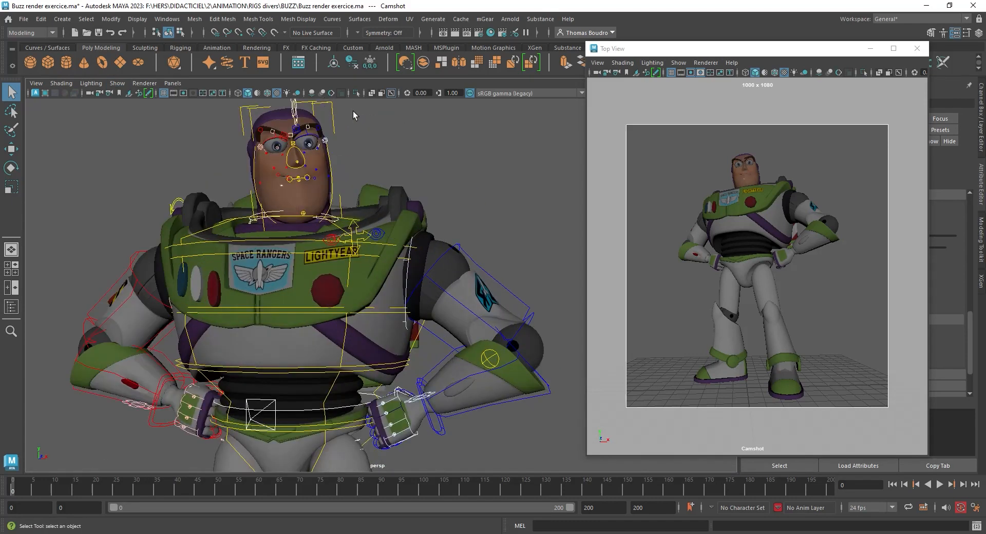
{"action": "left_click", "coordinate": [353, 112]}
{"action": "middle_click_drag", "start_coordinate": [352, 112], "coordinate": [365, 177], "text": "alt"}
{"action": "scroll", "coordinate": [371, 198], "scroll_direction": "up", "scroll_amount": 4}
{"action": "left_click_drag", "start_coordinate": [213, 186], "coordinate": [80, 254], "text": "alt"}
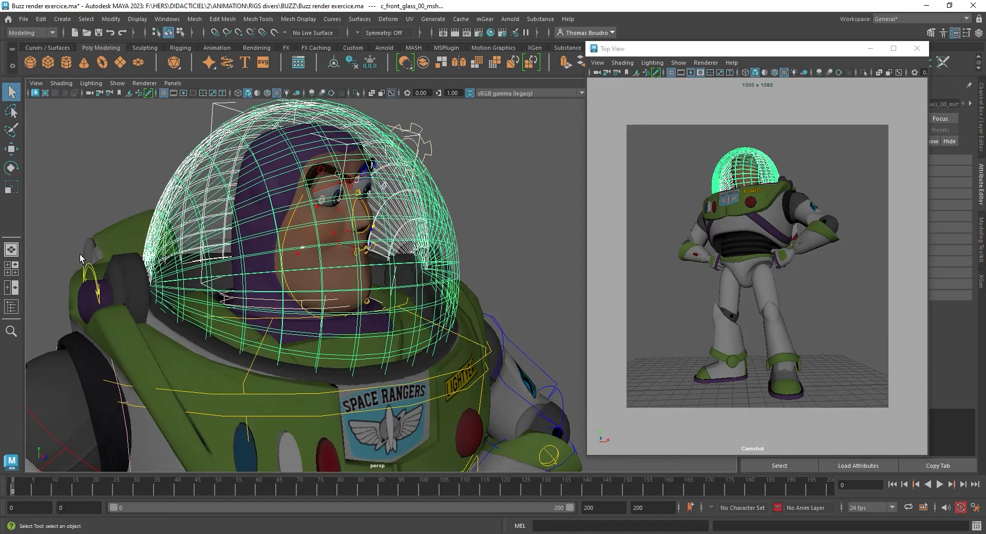
{"action": "left_click", "coordinate": [94, 267]}
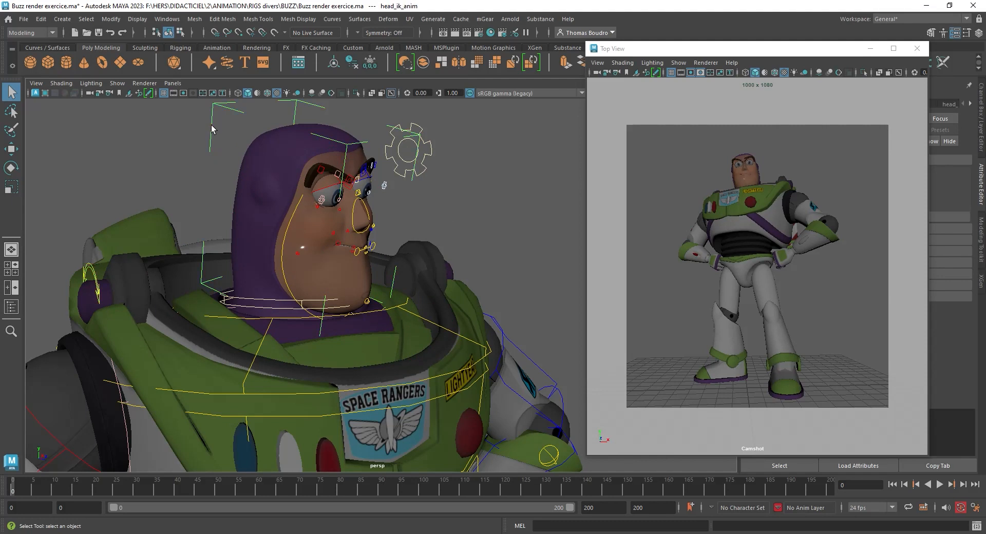
{"action": "left_click", "coordinate": [211, 148]}
{"action": "key", "text": "e"}
{"action": "mouse_move", "coordinate": [305, 237]}
{"action": "left_mouse_down"}
{"action": "mouse_move", "coordinate": [289, 230]}
{"action": "mouse_move", "coordinate": [322, 226]}
{"action": "mouse_move", "coordinate": [330, 236]}
{"action": "mouse_move", "coordinate": [316, 239]}
{"action": "left_mouse_up"}
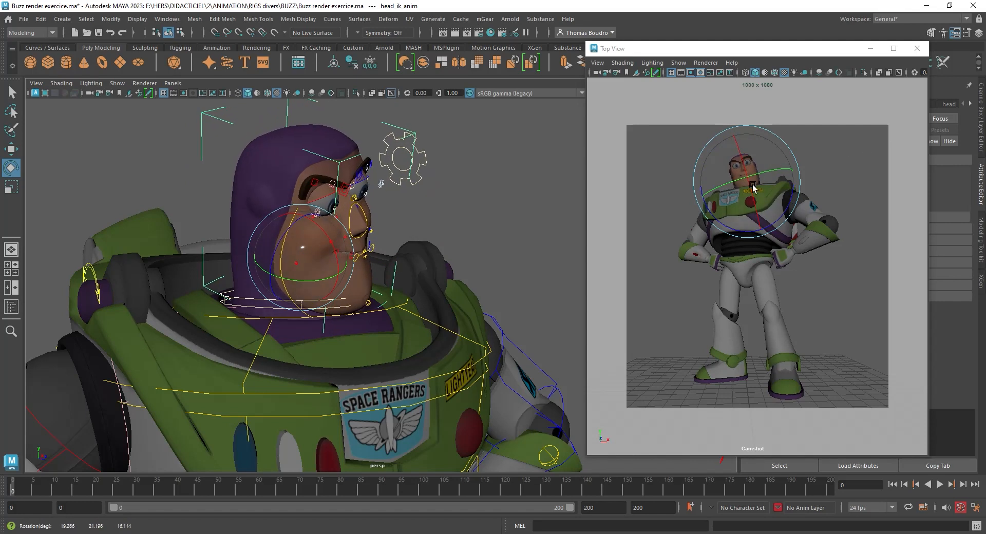
Step: Select Buzz's right shoulder FK control, try rotating the right arm, and return to the Select tool
{"action": "mouse_move", "coordinate": [420, 206]}
{"action": "left_mouse_down", "text": "alt"}
{"action": "mouse_move", "coordinate": [367, 207]}
{"action": "mouse_move", "coordinate": [431, 209]}
{"action": "left_mouse_up", "text": "alt"}
{"action": "middle_click_drag", "start_coordinate": [300, 277], "coordinate": [375, 164], "text": "alt"}
{"action": "left_click", "coordinate": [137, 194]}
{"action": "scroll", "coordinate": [176, 237], "scroll_direction": "down", "scroll_amount": 5}
{"action": "middle_click_drag", "start_coordinate": [176, 237], "coordinate": [215, 222], "text": "alt"}
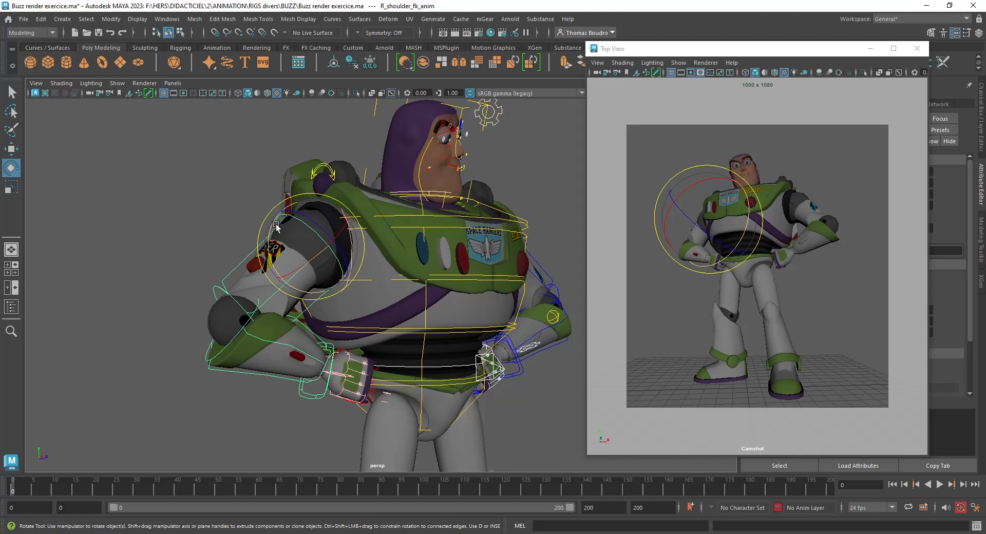
{"action": "left_click_drag", "start_coordinate": [272, 222], "coordinate": [376, 407]}
{"action": "middle_click_drag", "start_coordinate": [376, 407], "coordinate": [354, 336], "text": "alt"}
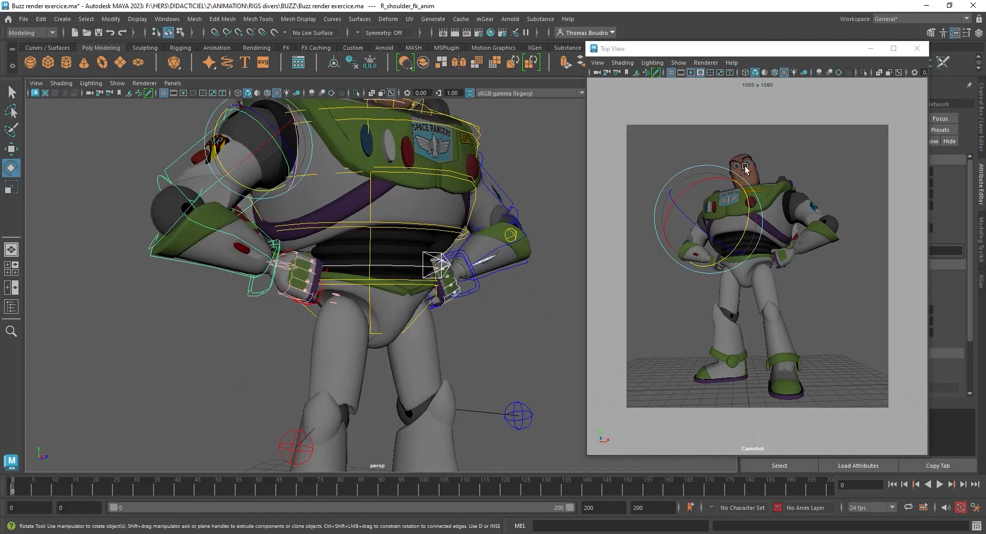
{"action": "key", "text": "q"}
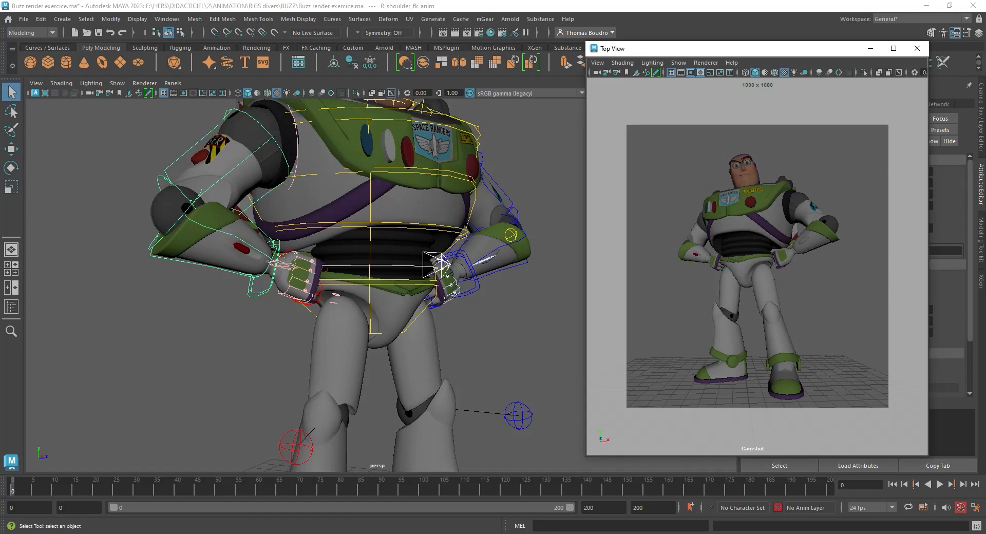
Step: Switch to the browser and examine the "buzz lightyear pose" image results for pose references, previewing the hands-on-hips and raised-arm poses
{"action": "key", "text": "alt+Tab"}
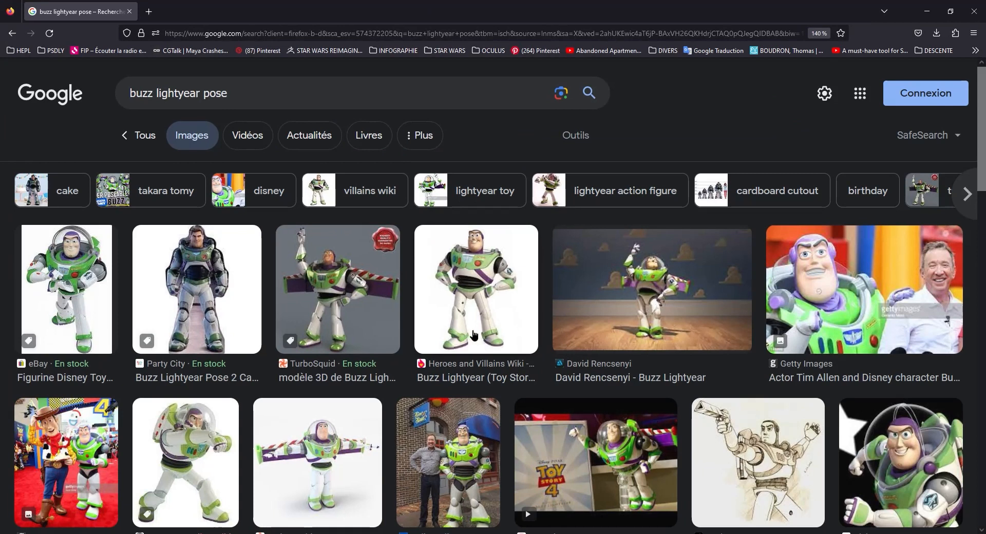
{"action": "left_click", "coordinate": [476, 335]}
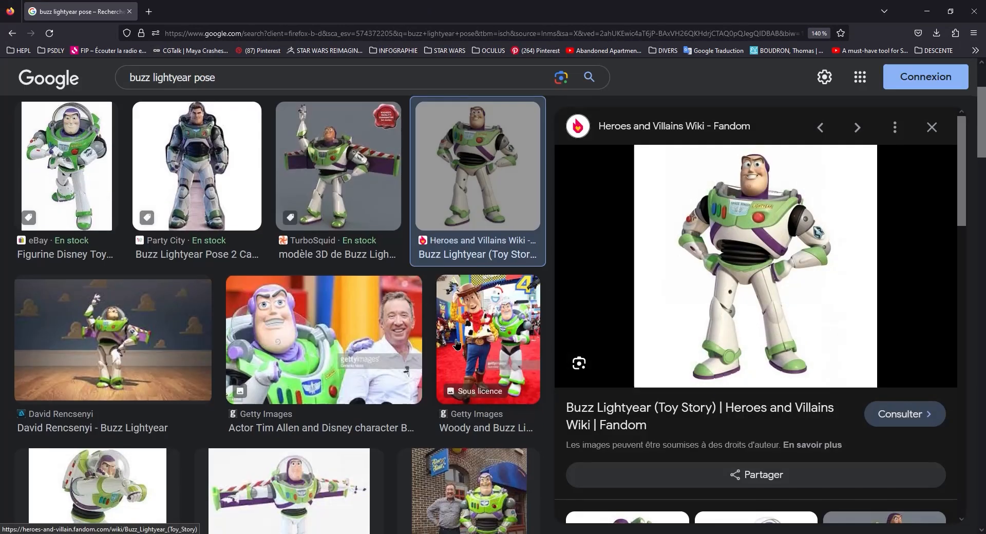
{"action": "left_click", "coordinate": [125, 304]}
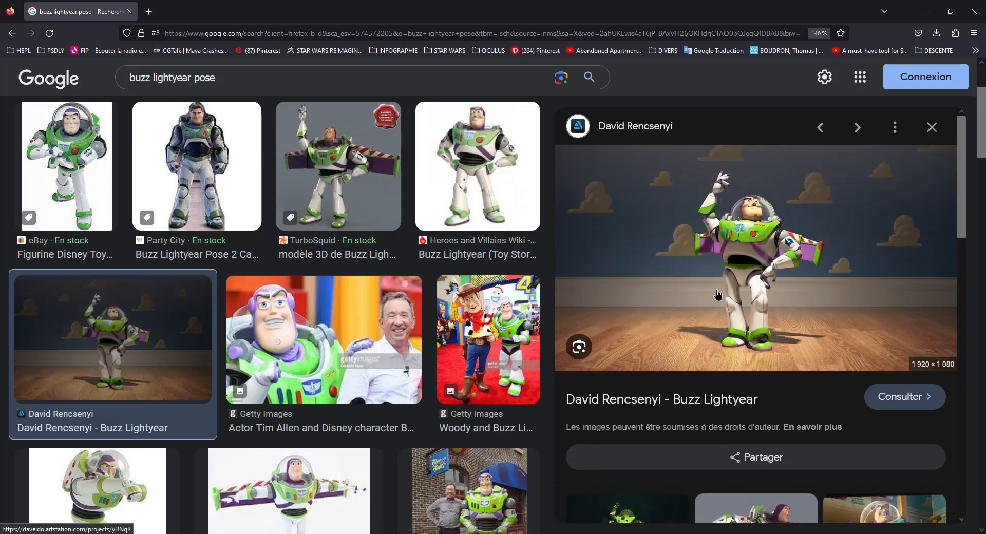
{"action": "scroll", "coordinate": [473, 358], "scroll_direction": "down", "scroll_amount": 3}
{"action": "scroll", "coordinate": [472, 359], "scroll_direction": "down", "scroll_amount": 8}
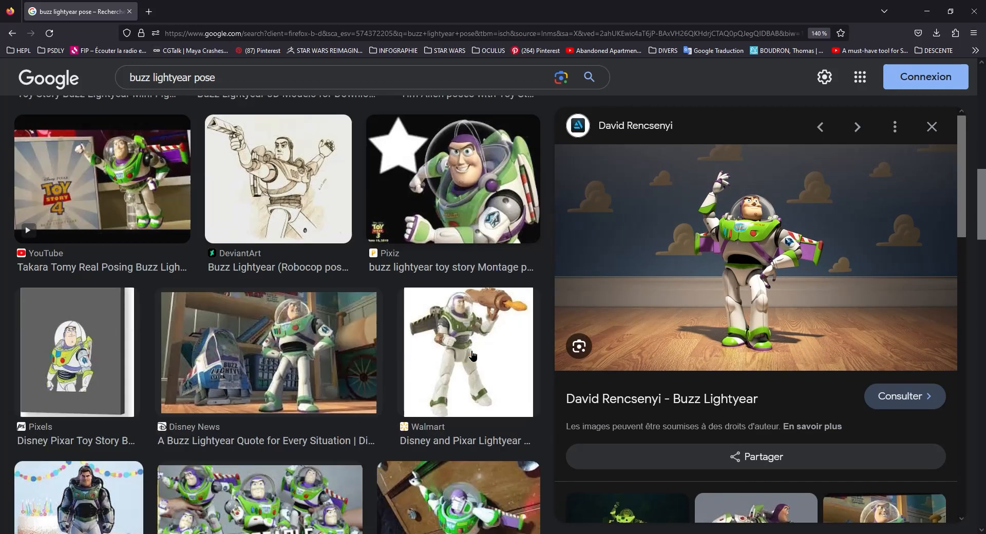
Step: Look through more "buzz lightyear pose" image results and preview the Bandai Spirits Cinema-rise model kit with hands on hips
{"action": "scroll", "coordinate": [472, 353], "scroll_direction": "down", "scroll_amount": 4}
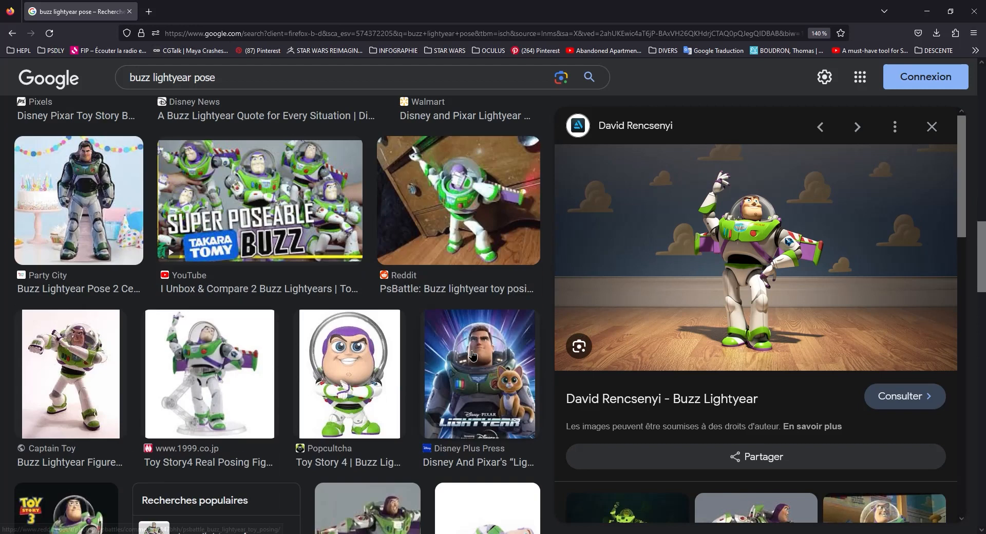
{"action": "scroll", "coordinate": [472, 354], "scroll_direction": "down", "scroll_amount": 5}
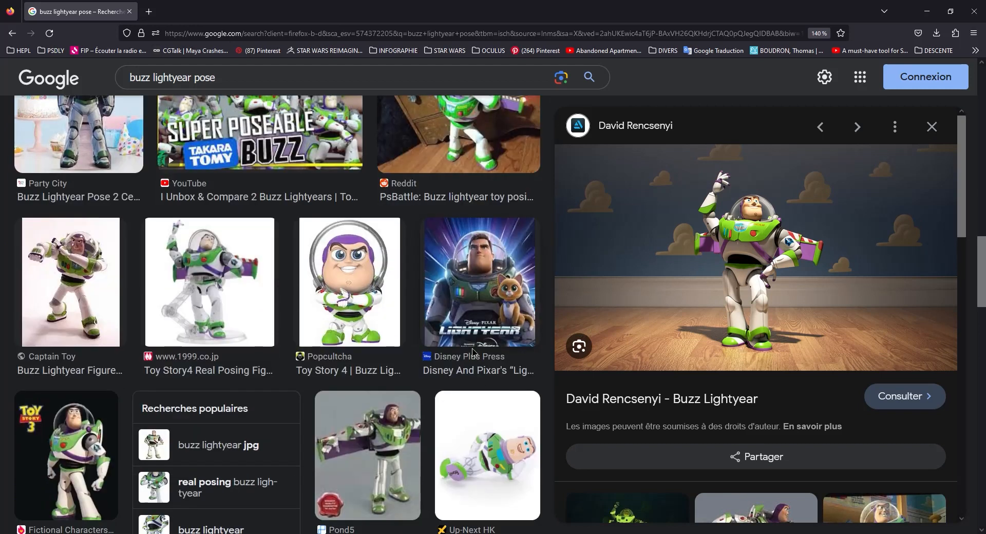
{"action": "scroll", "coordinate": [473, 353], "scroll_direction": "down", "scroll_amount": 4}
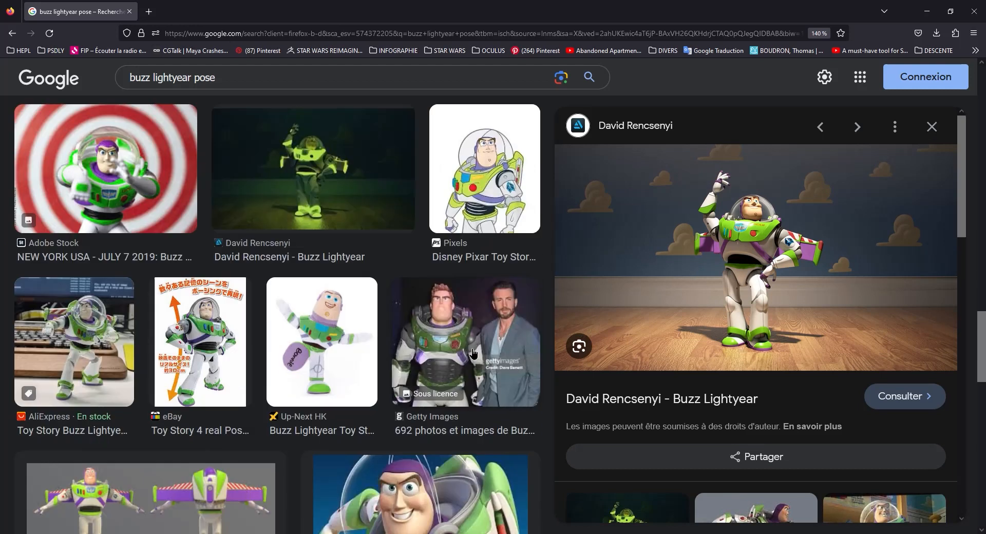
{"action": "scroll", "coordinate": [473, 353], "scroll_direction": "down", "scroll_amount": 4}
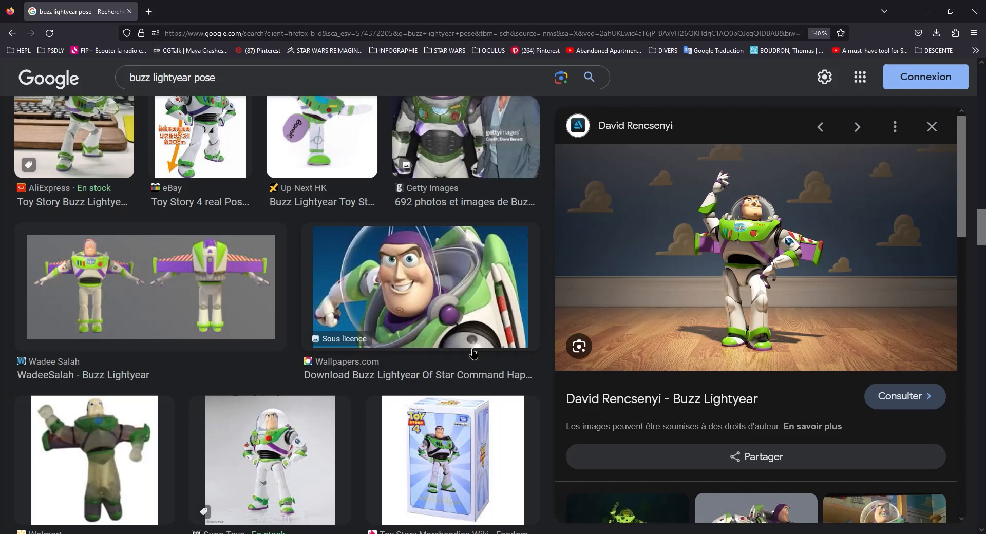
{"action": "left_click", "coordinate": [290, 456]}
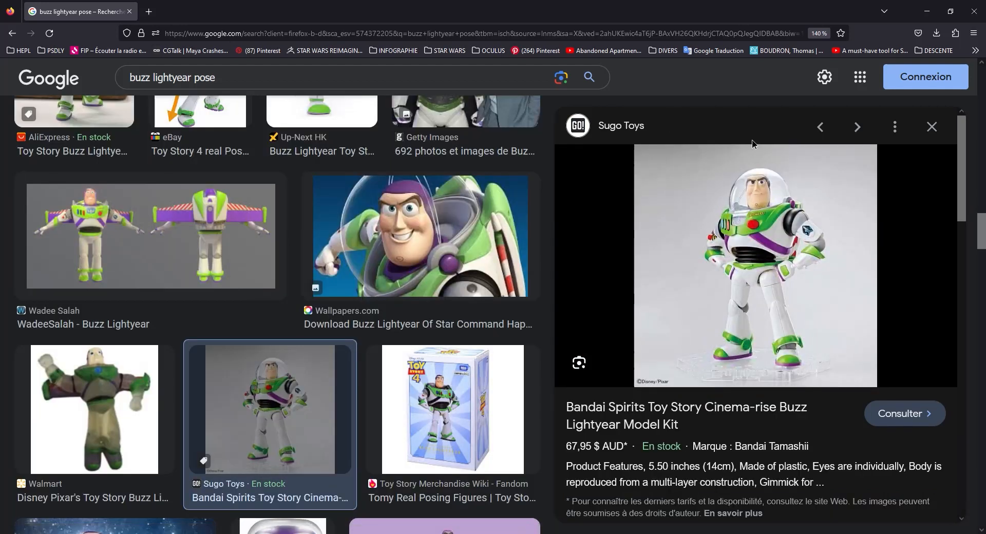
Step: Place the reduced browser window beside the Camshot view to compare the model kit's pose with Buzz, and clear it away from Maya
{"action": "double_click", "coordinate": [683, 22]}
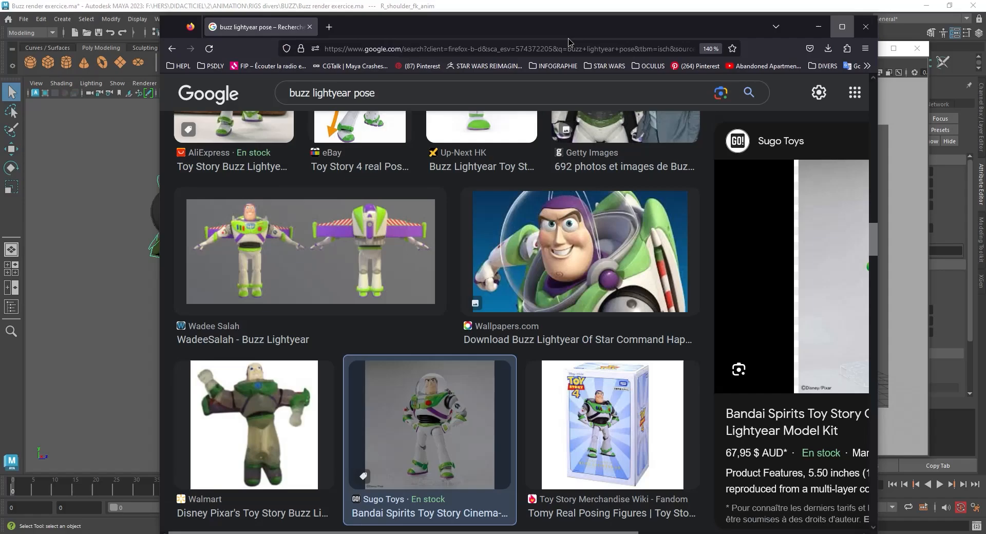
{"action": "left_click_drag", "start_coordinate": [0, 81], "coordinate": [147, 77]}
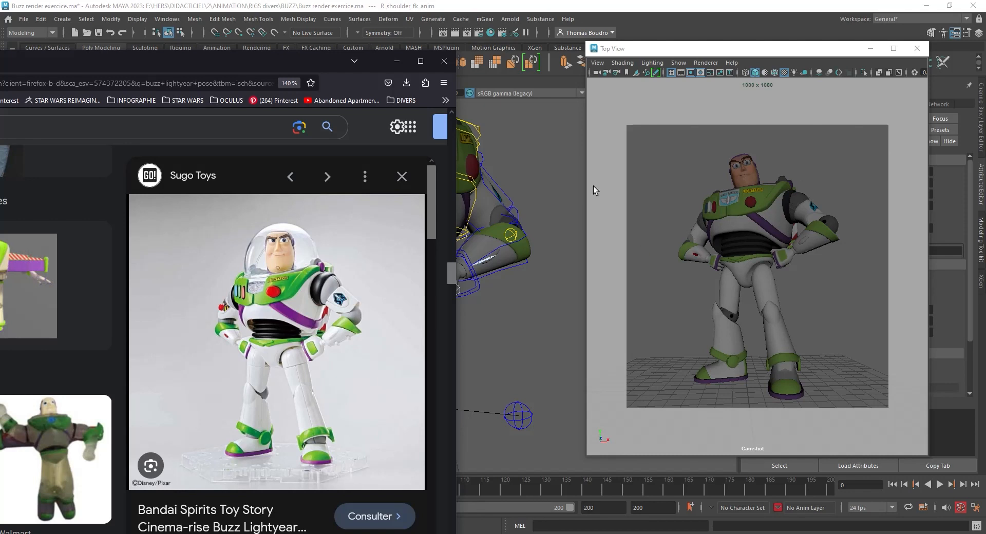
{"action": "left_click_drag", "start_coordinate": [268, 67], "coordinate": [0, 67]}
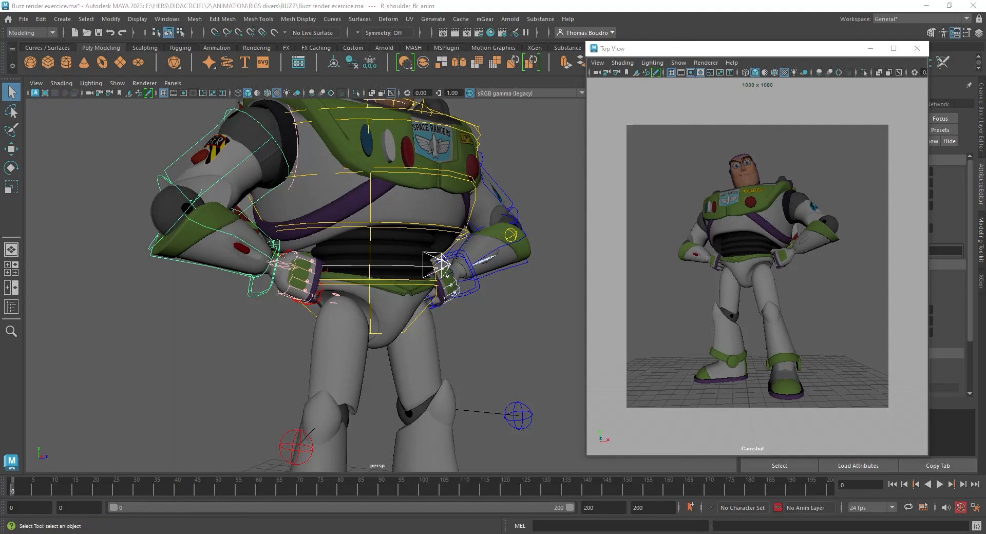
Step: Examine Buzz's face controls up close and overlay wireframe on the shaded model in the persp view to reveal the helmet dome
{"action": "middle_click_drag", "start_coordinate": [409, 205], "coordinate": [405, 361], "text": "alt"}
{"action": "right_click_drag", "start_coordinate": [411, 339], "coordinate": [548, 258], "text": "alt"}
{"action": "middle_click_drag", "start_coordinate": [406, 198], "coordinate": [376, 335], "text": "alt"}
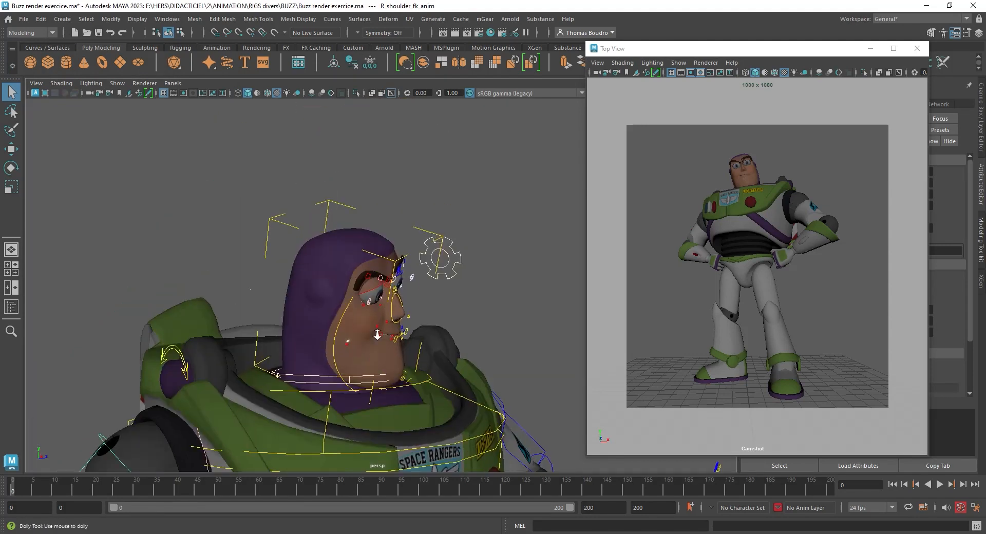
{"action": "right_click_drag", "start_coordinate": [354, 331], "coordinate": [434, 339], "text": "alt"}
{"action": "left_click_drag", "start_coordinate": [435, 342], "coordinate": [340, 341], "text": "alt"}
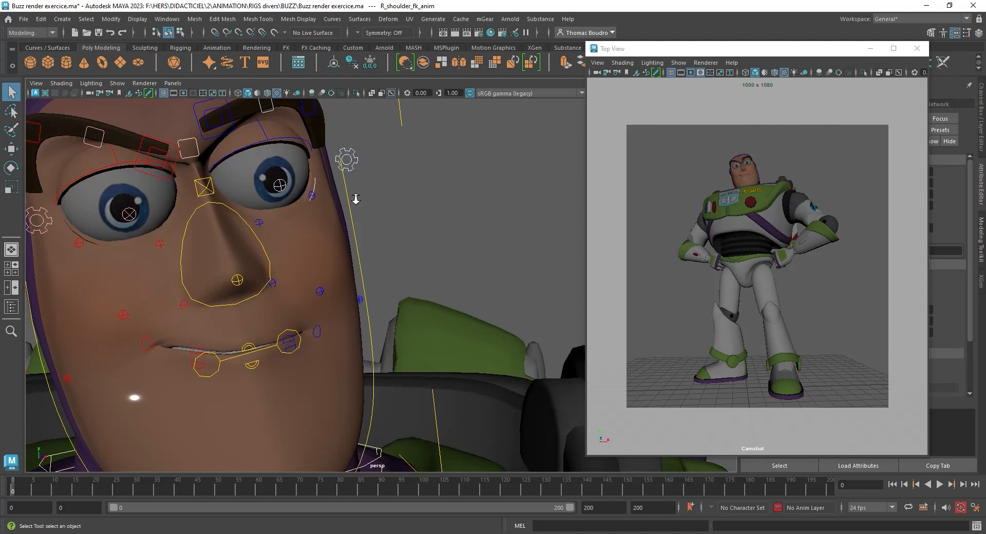
{"action": "scroll", "coordinate": [353, 199], "scroll_direction": "down", "scroll_amount": 6}
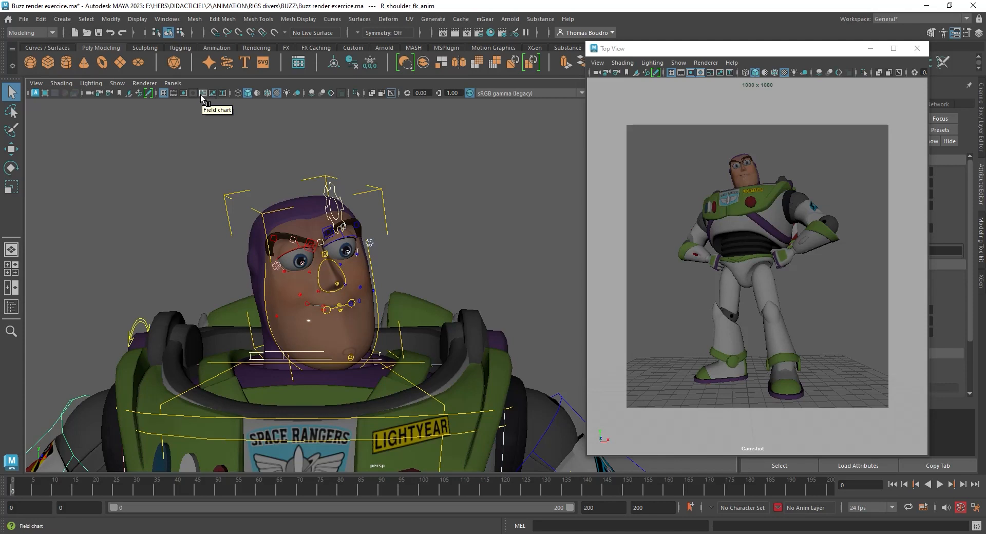
{"action": "left_click", "coordinate": [267, 93]}
{"action": "mouse_move", "coordinate": [291, 185]}
{"action": "left_mouse_down", "text": "alt"}
{"action": "mouse_move", "coordinate": [304, 190]}
{"action": "mouse_move", "coordinate": [271, 221]}
{"action": "left_mouse_up", "text": "alt"}
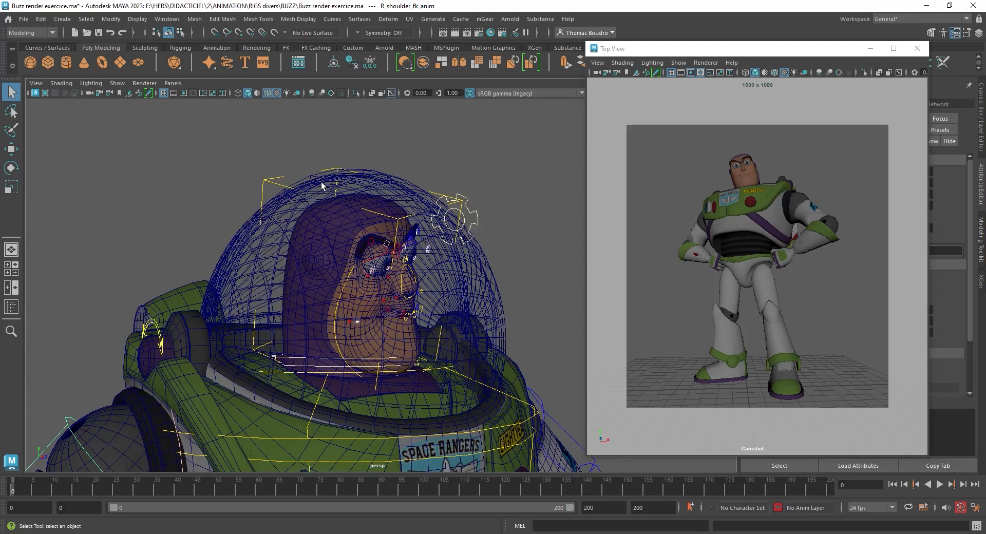